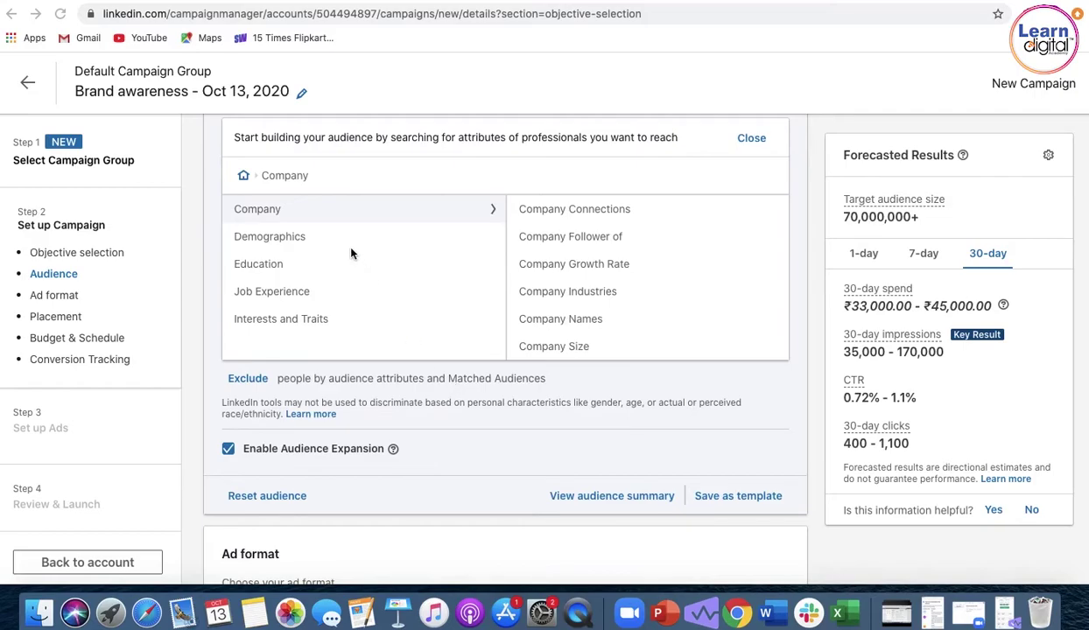
Examine the Member Age ranges under Demographics, temporarily accepting the non-discrimination certification and withdrawing it.
left_click(276, 244)
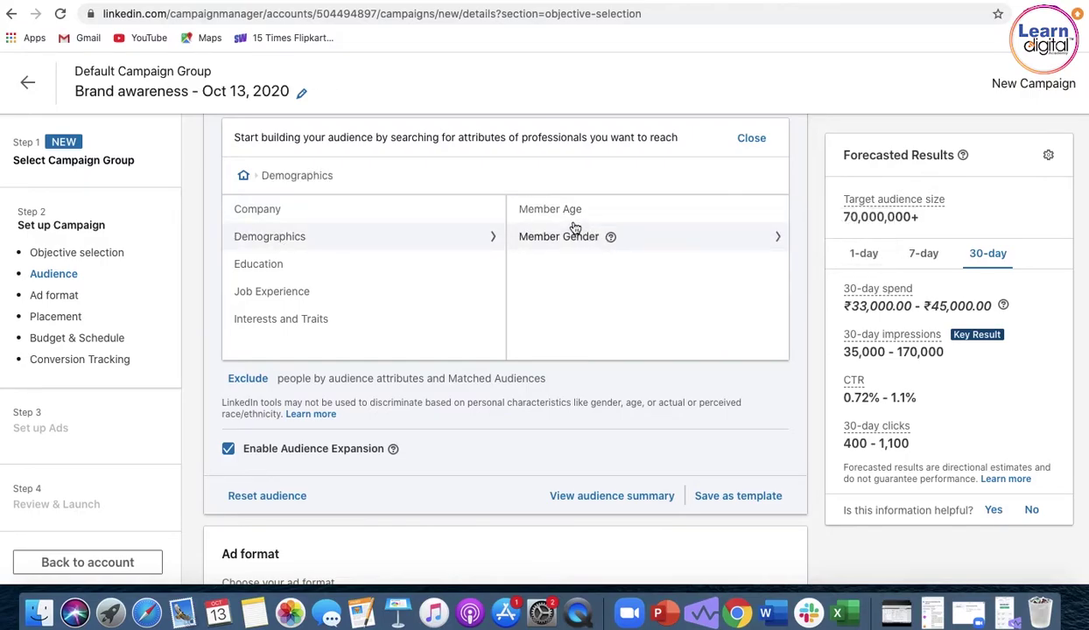
left_click(666, 213)
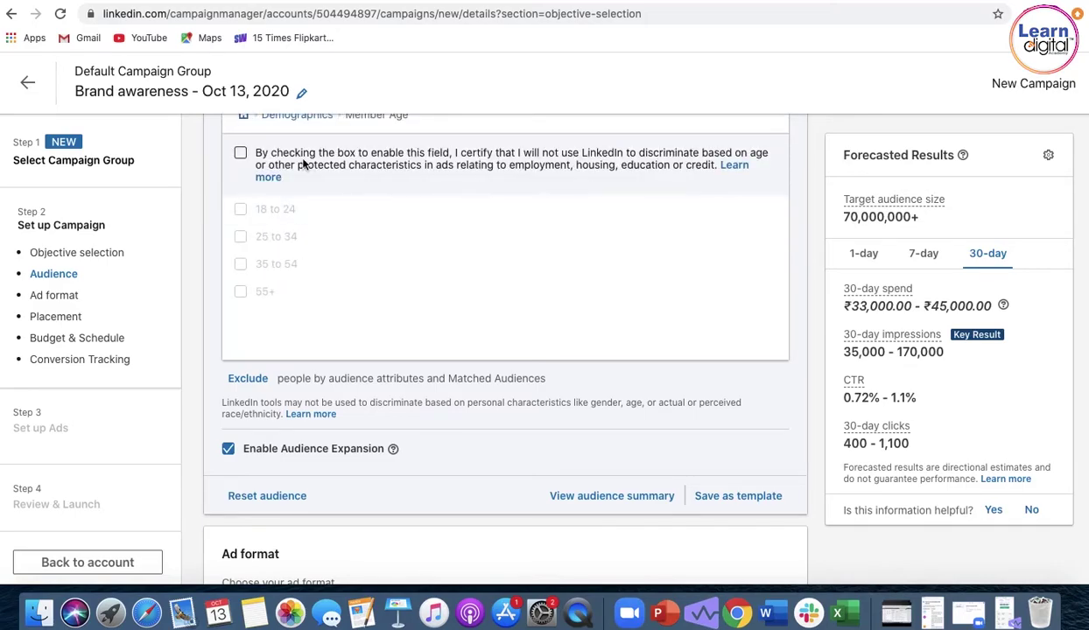
left_click(240, 154)
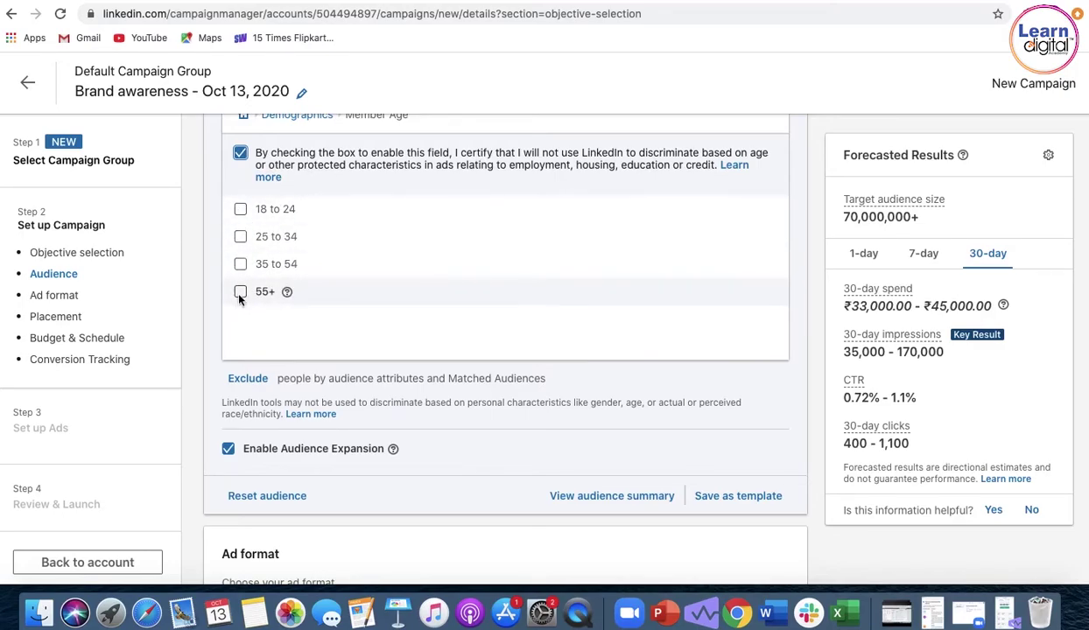
left_click(240, 153)
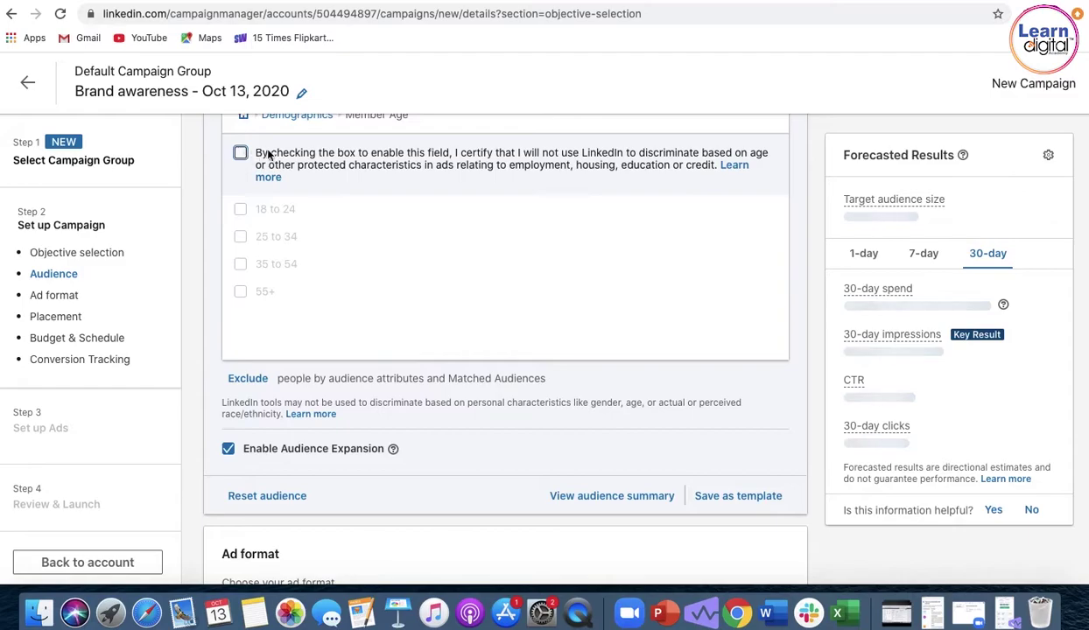
scroll(295, 154, "up", 1)
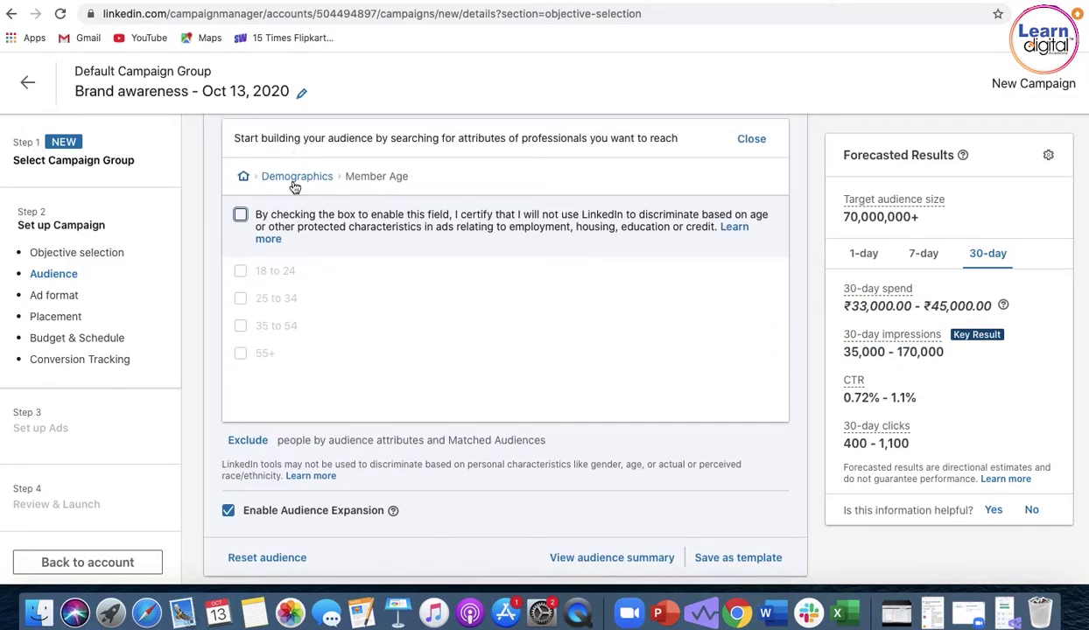
Examine the Member Gender options in the Demographics audience attributes.
left_click(294, 177)
left_click(576, 243)
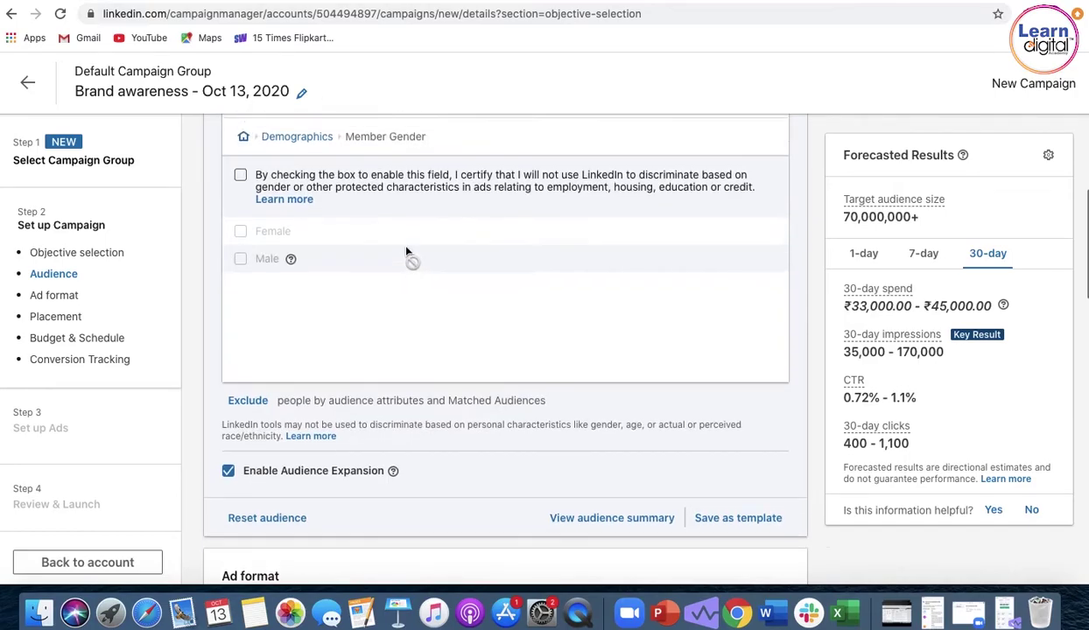
scroll(393, 238, "up", 2)
left_click(293, 179)
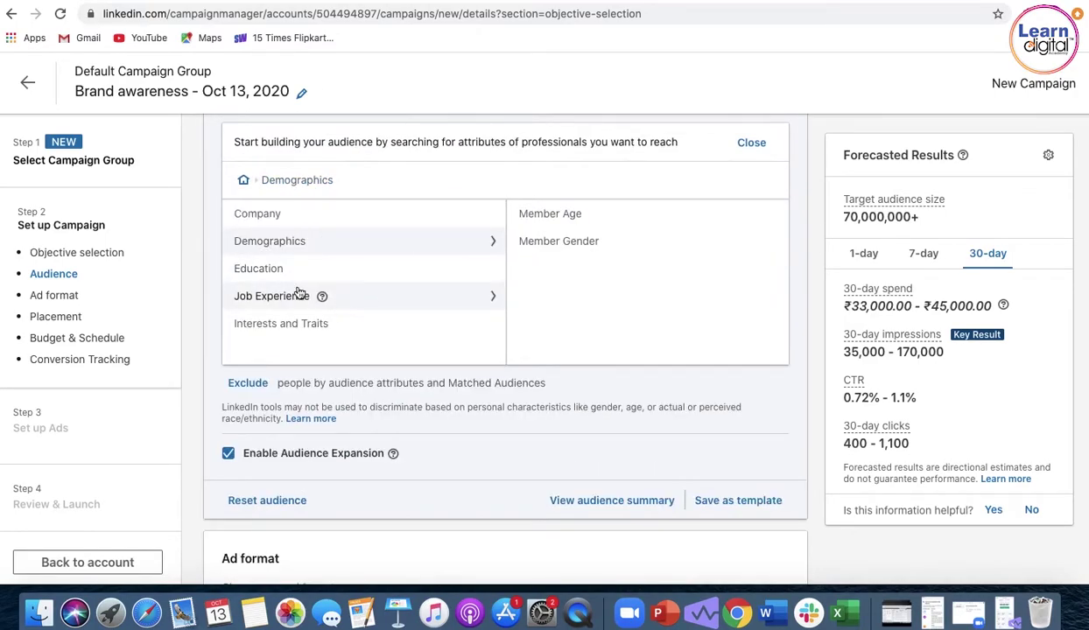
Examine the Degrees and Fields of Study targeting options in the Education audience attributes.
left_click(272, 275)
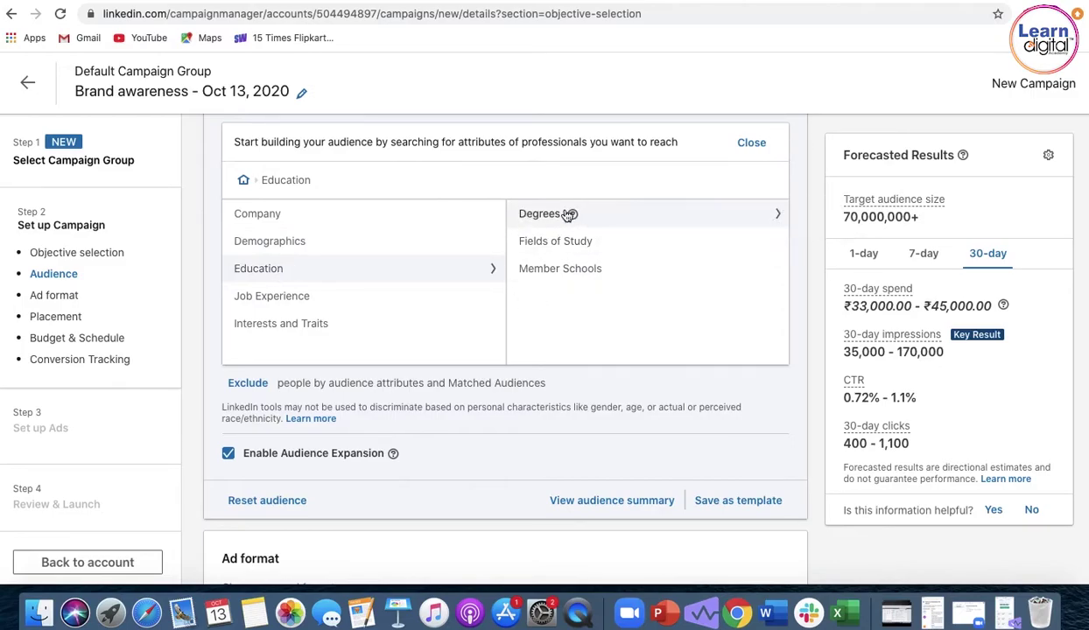
left_click(536, 215)
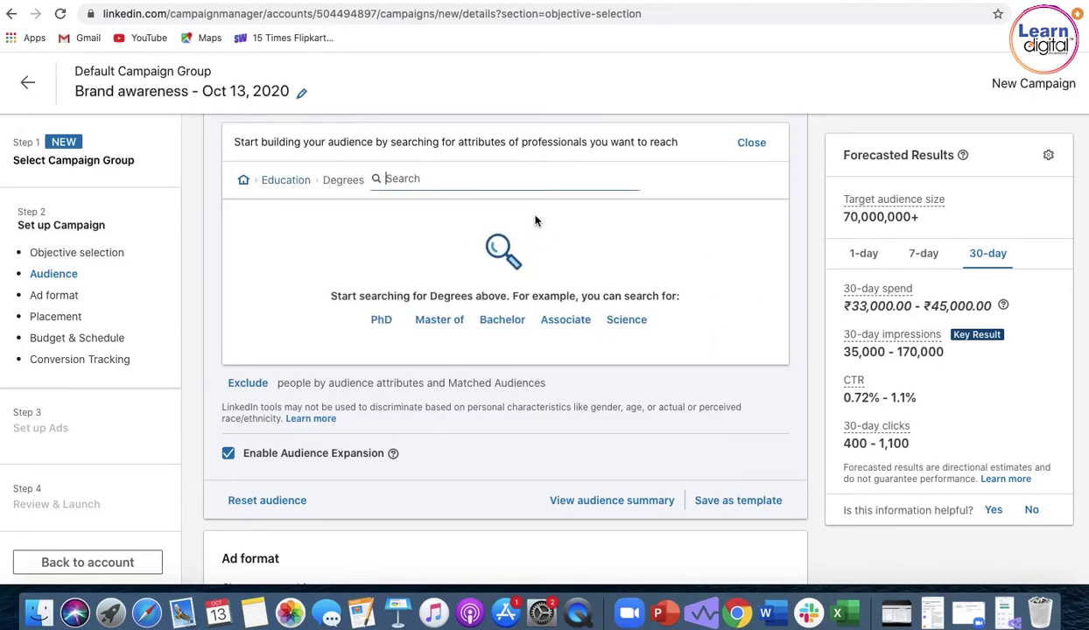
left_click(288, 182)
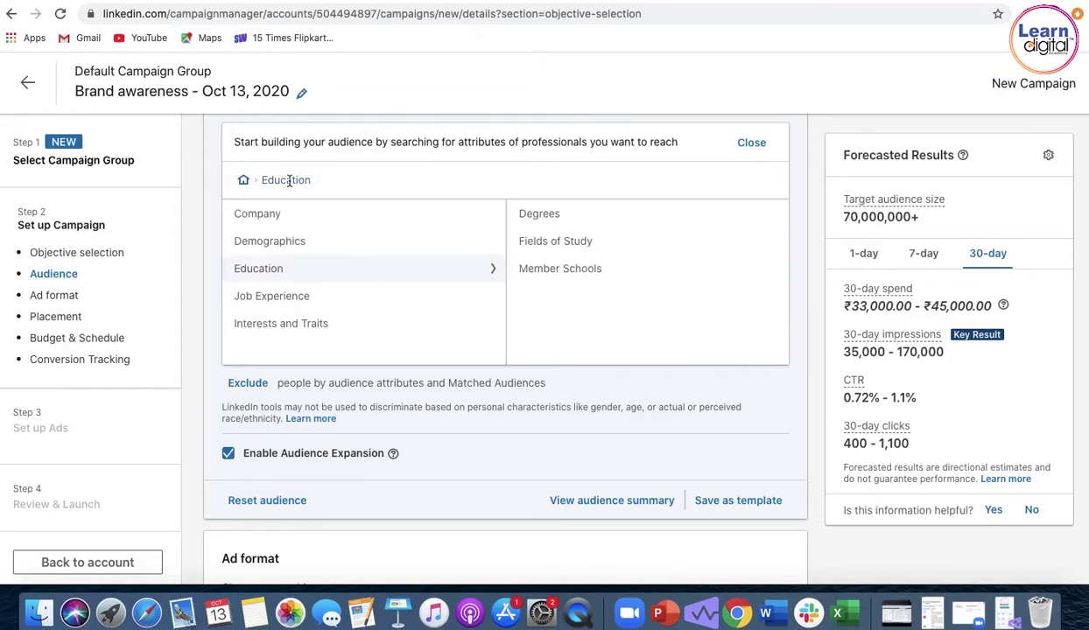
left_click(550, 245)
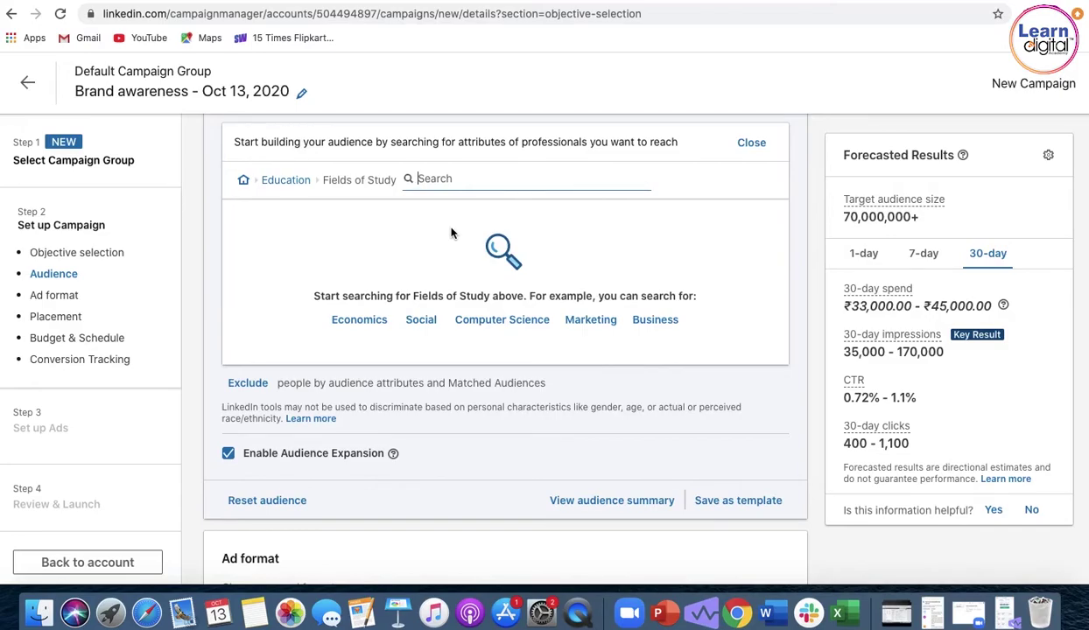
left_click(286, 180)
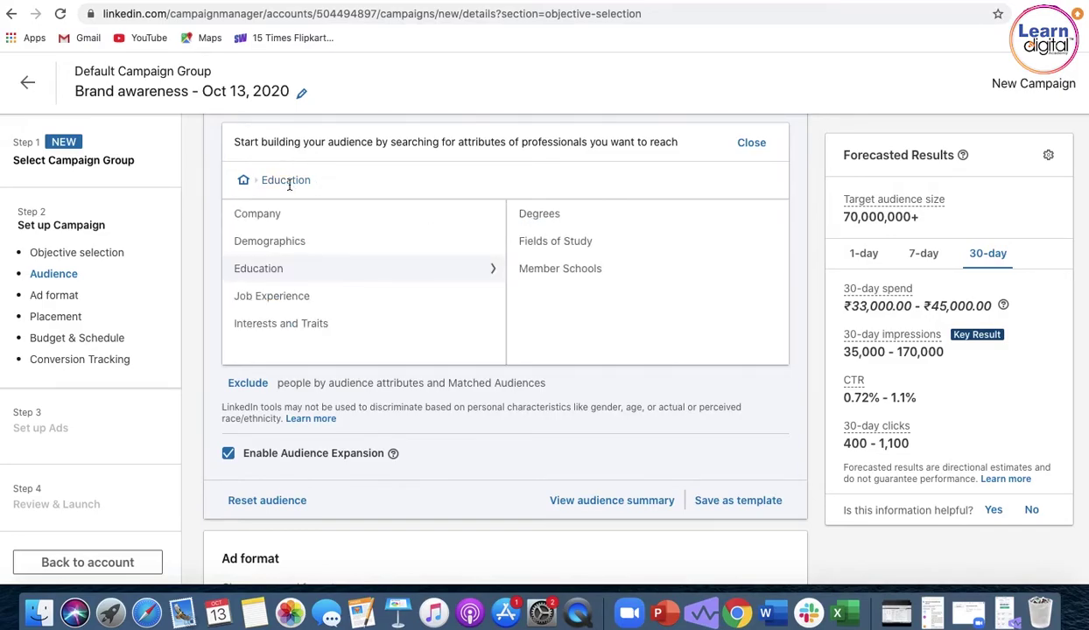
Search the Member Schools attribute for delhi and return to the Education attributes.
left_click(535, 261)
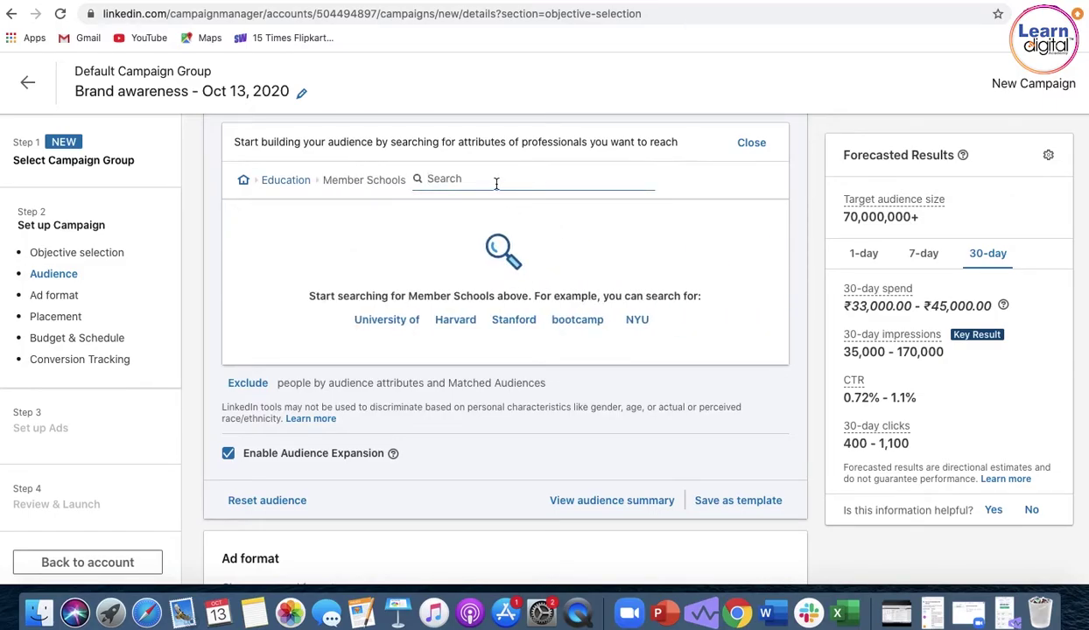
type("delhi")
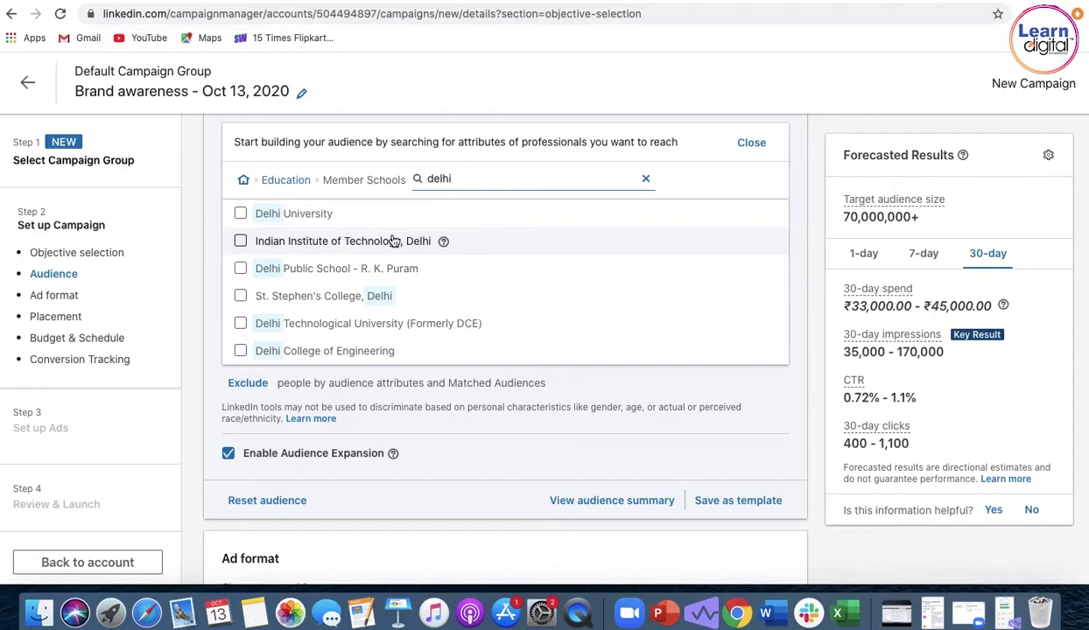
left_click(294, 182)
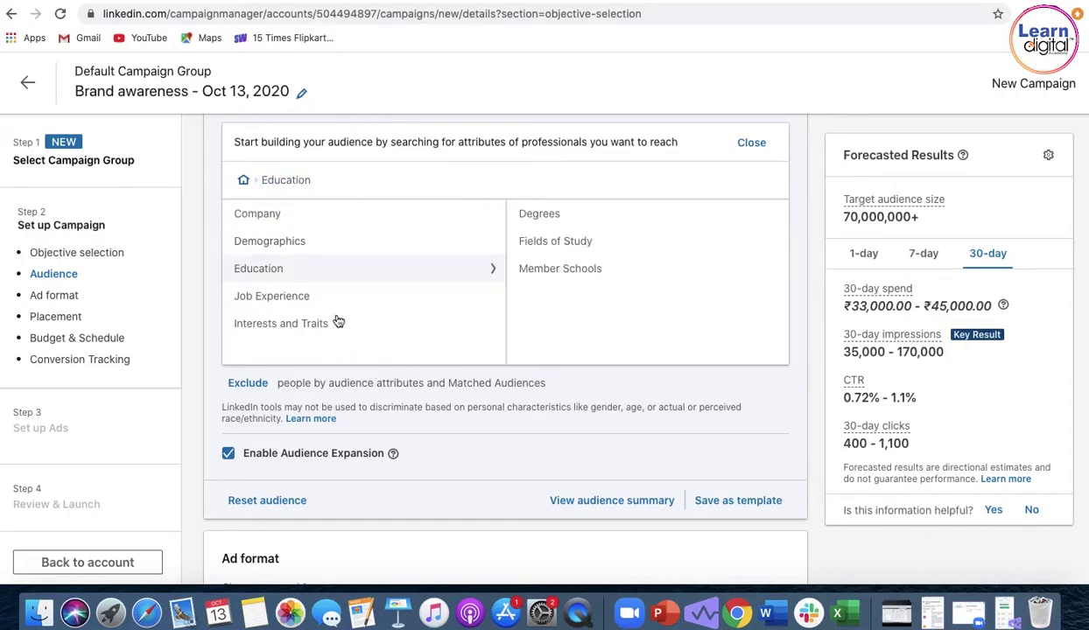
Examine the Years of Experience range setting in the Job Experience audience attributes.
left_click(311, 299)
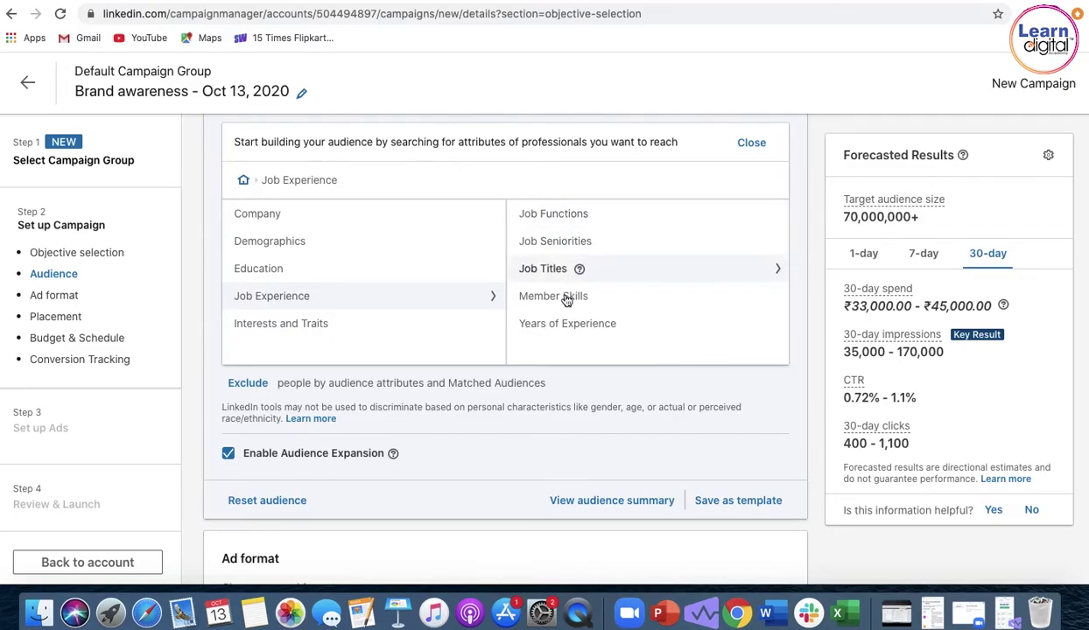
left_click(567, 324)
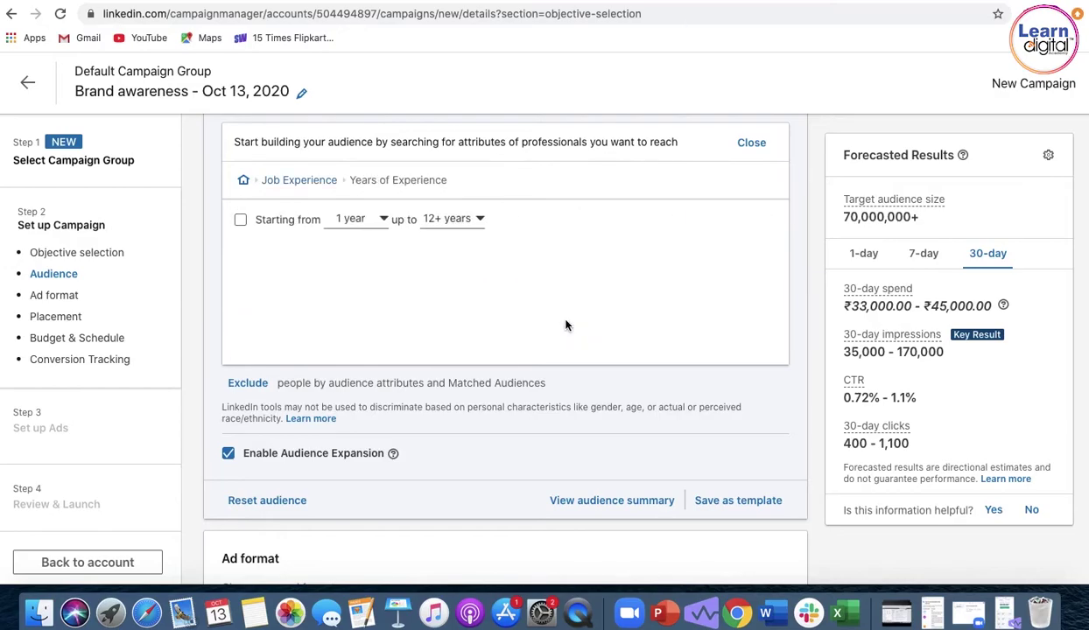
left_click(320, 178)
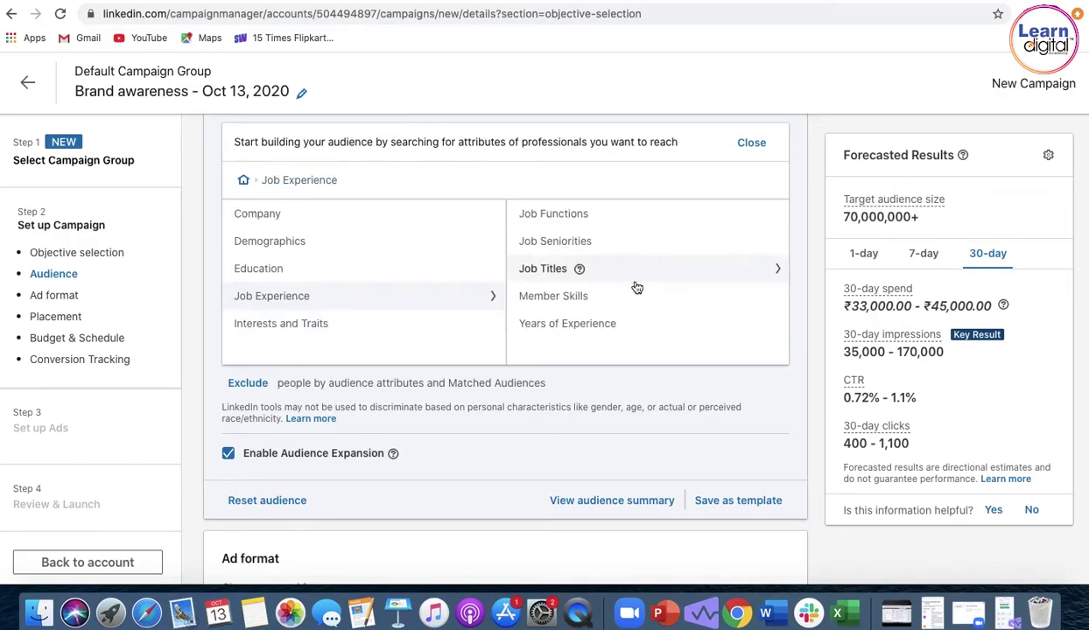
Look through the full list of Job Functions in the Job Experience attributes.
left_click(568, 213)
scroll(289, 298, "down", 5)
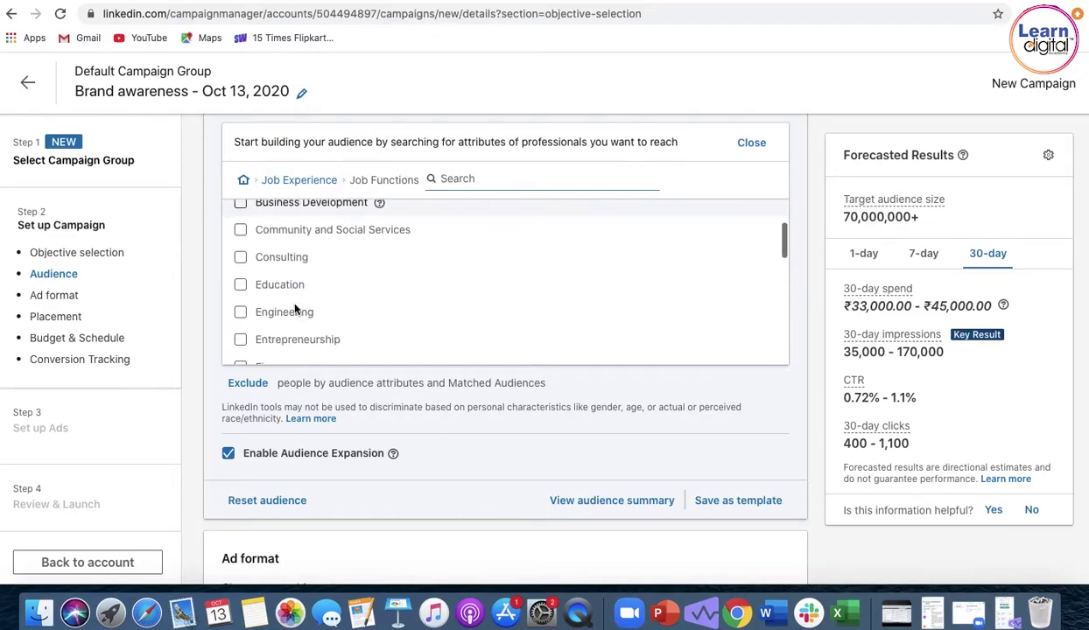
scroll(295, 308, "down", 6)
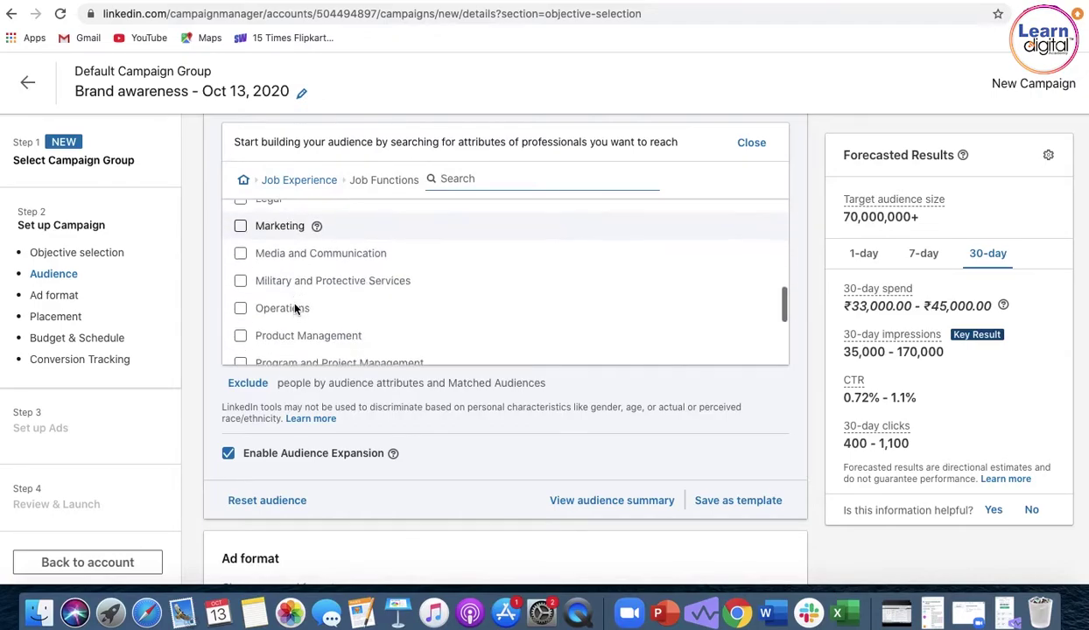
scroll(295, 308, "down", 8)
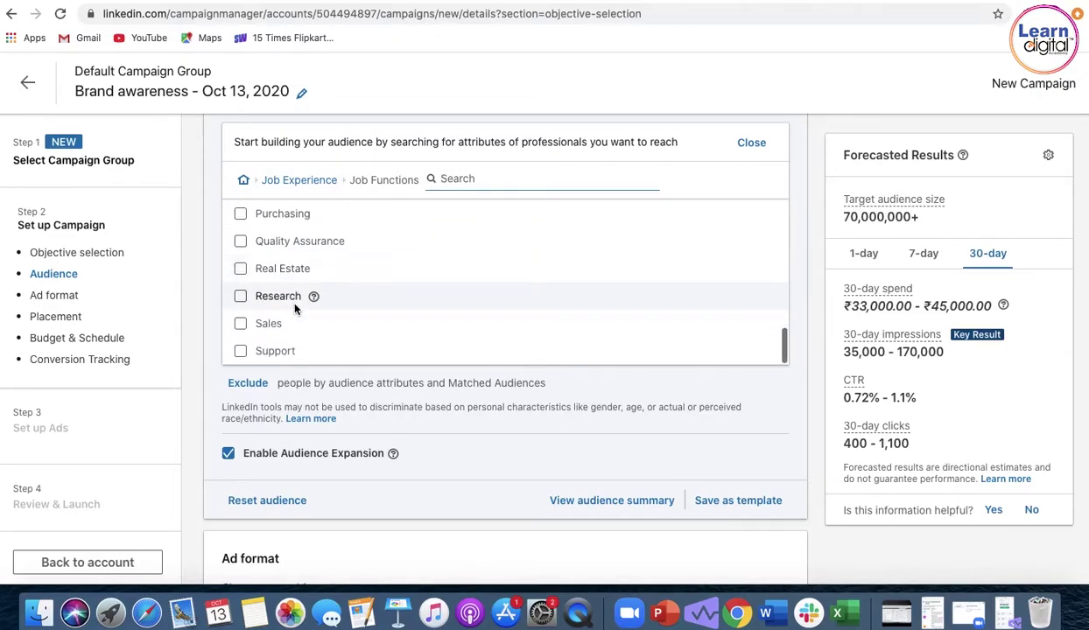
scroll(295, 308, "up", 5)
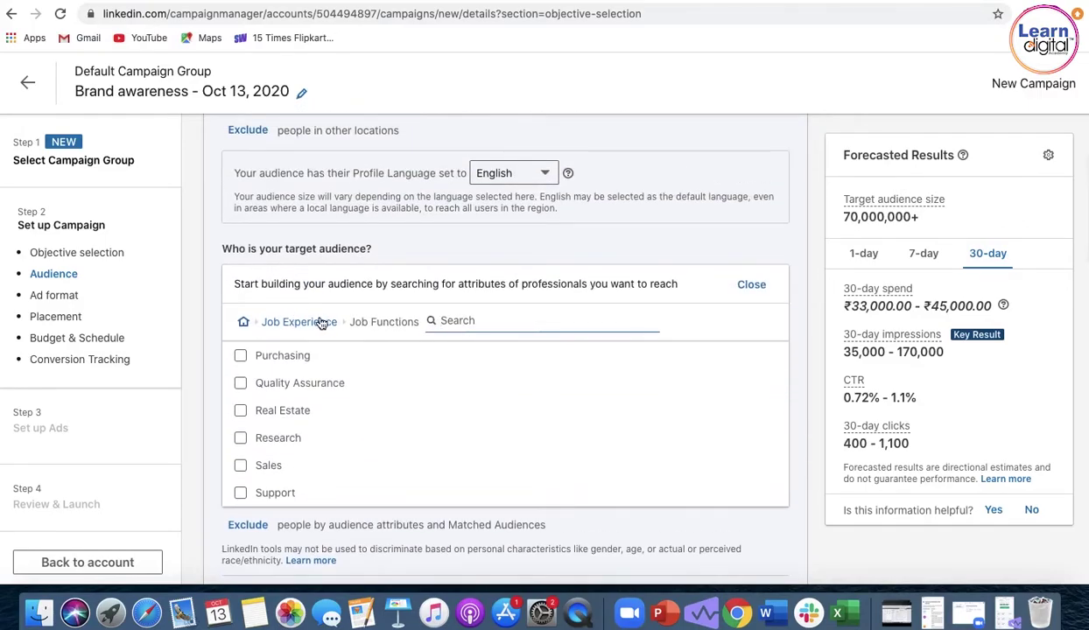
left_click(319, 321)
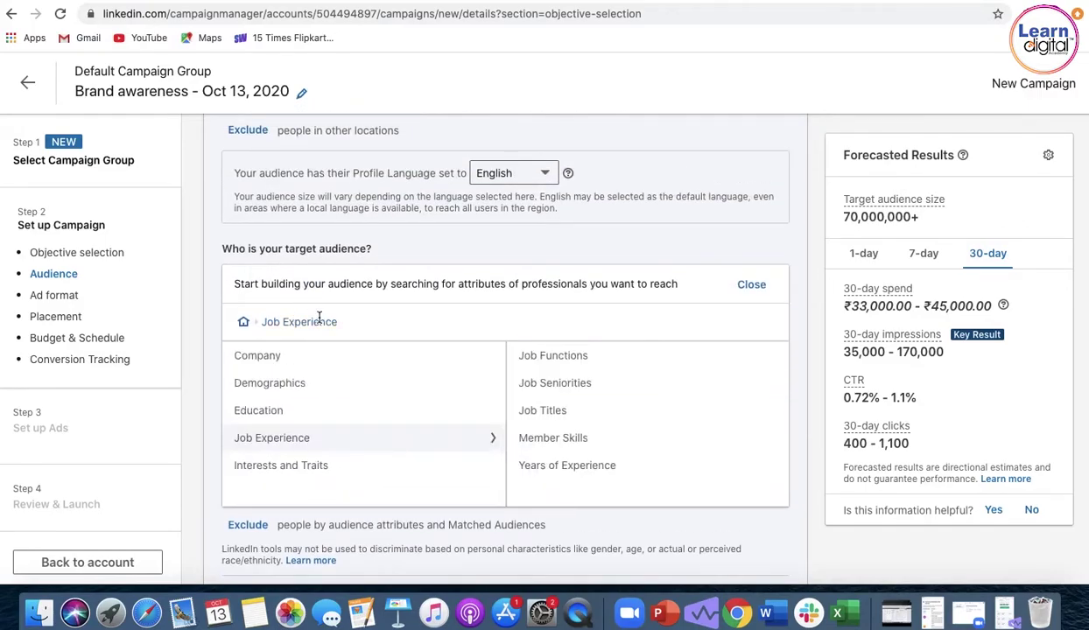
Look through the Job Seniorities levels in the Job Experience attributes.
left_click(577, 389)
scroll(290, 438, "down", 3)
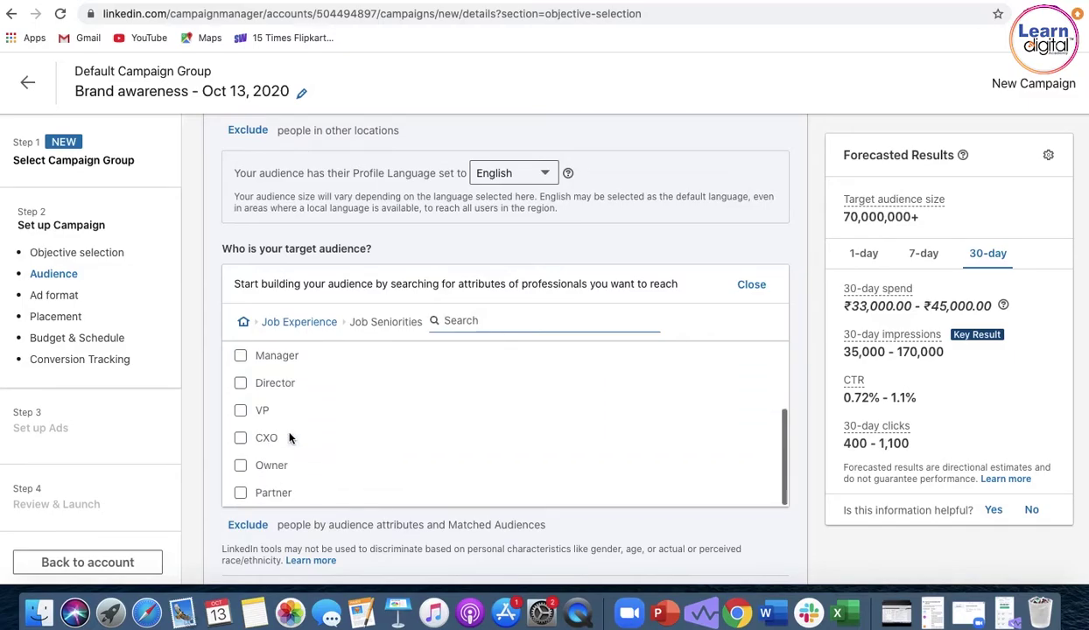
scroll(290, 437, "down", 2)
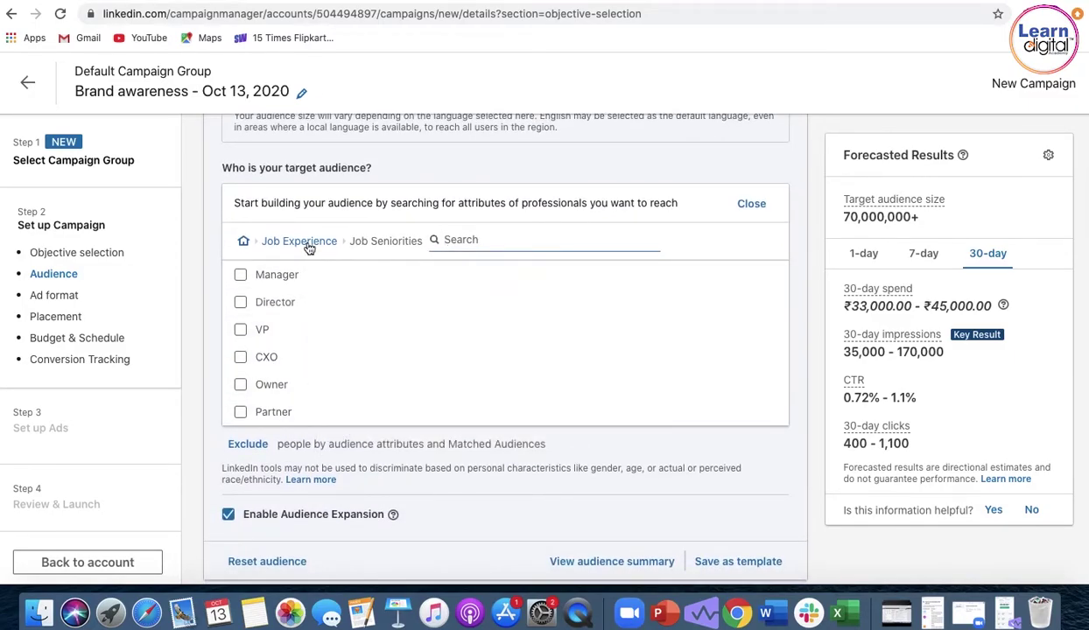
left_click(309, 248)
Search Job Titles for ceo, try including Chief Executive Officer in the audience, and remove that title again.
left_click(528, 326)
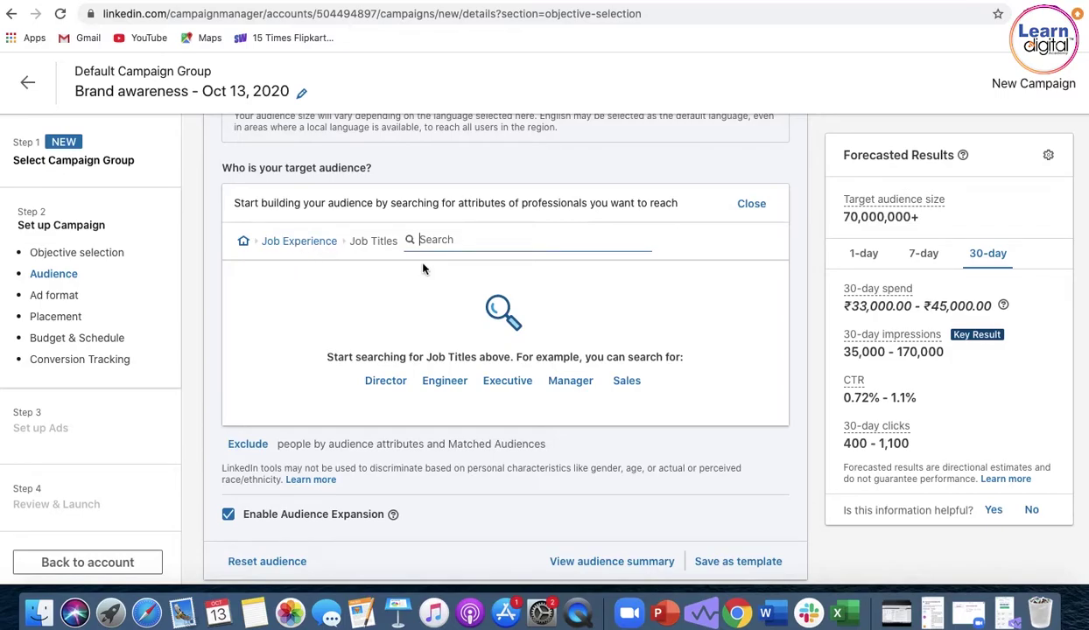
type("ceo")
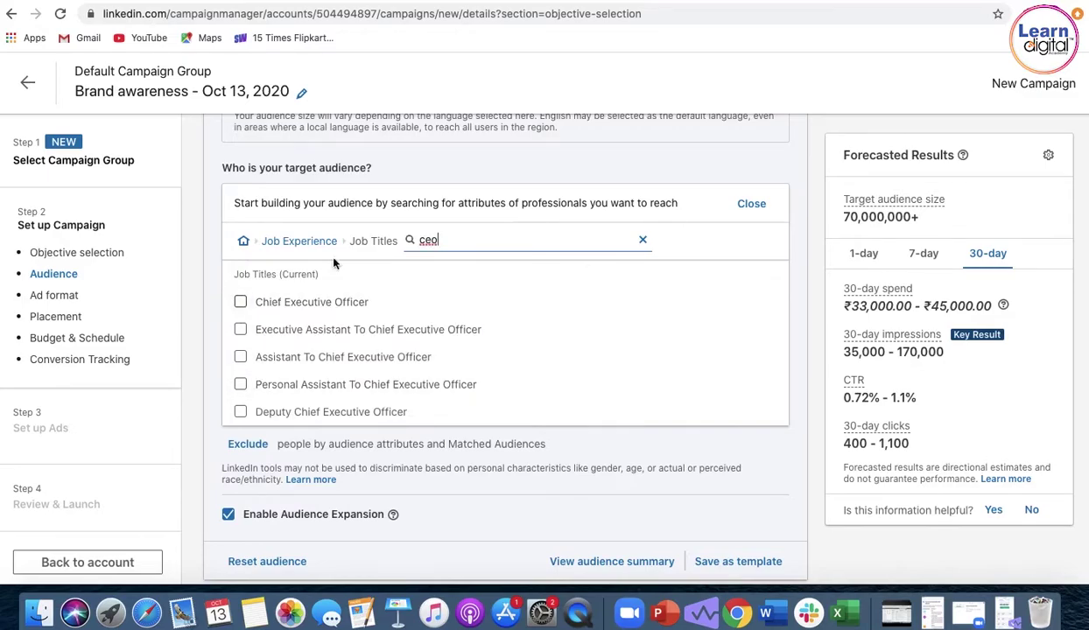
left_click(241, 301)
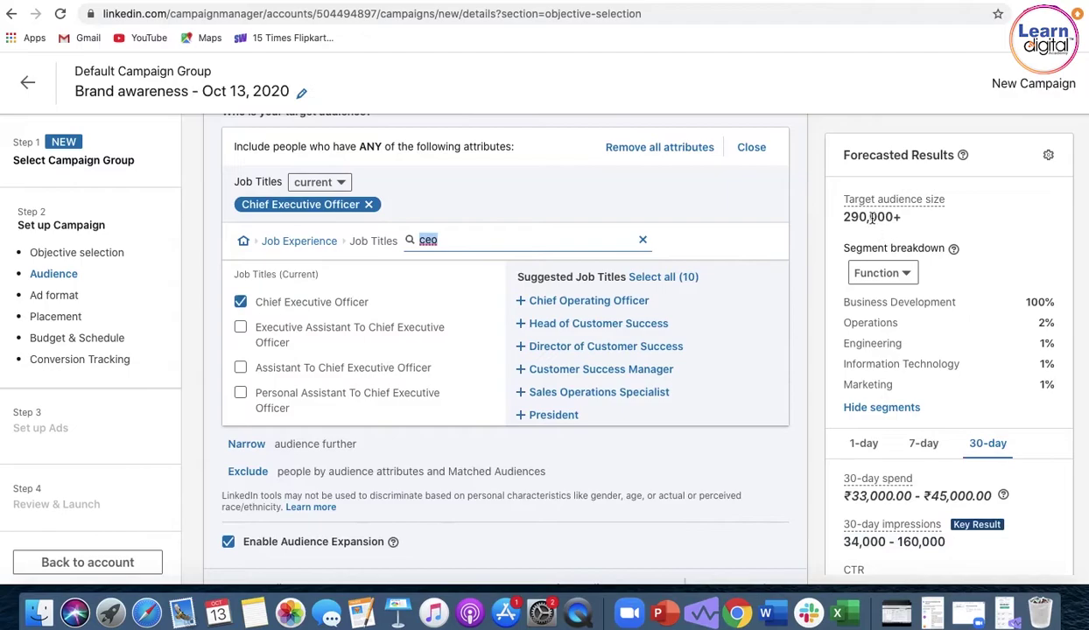
left_click(241, 302)
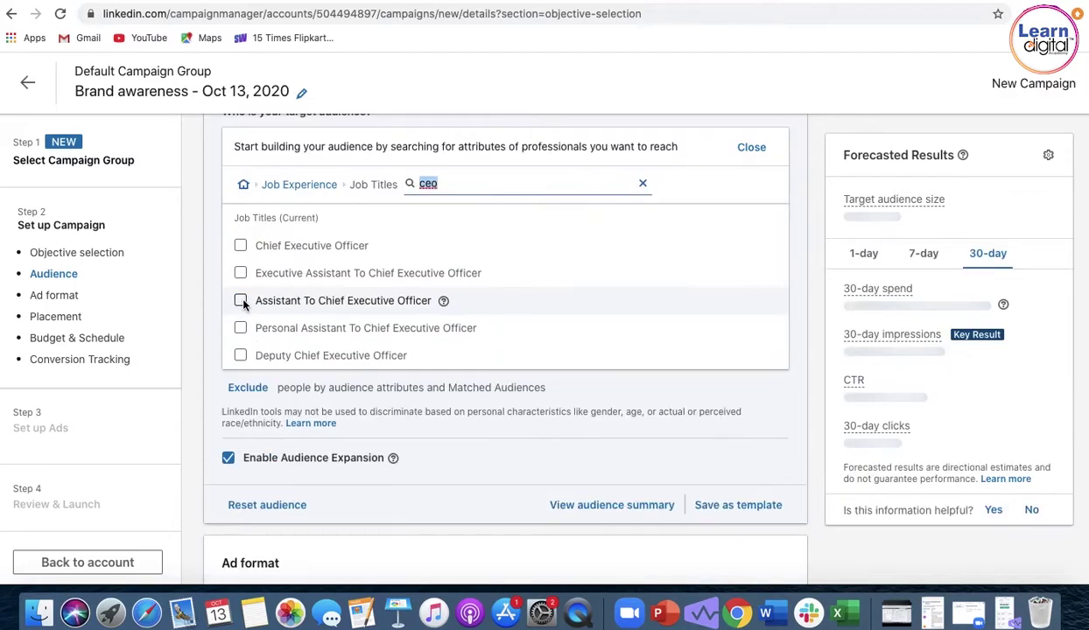
left_click(308, 187)
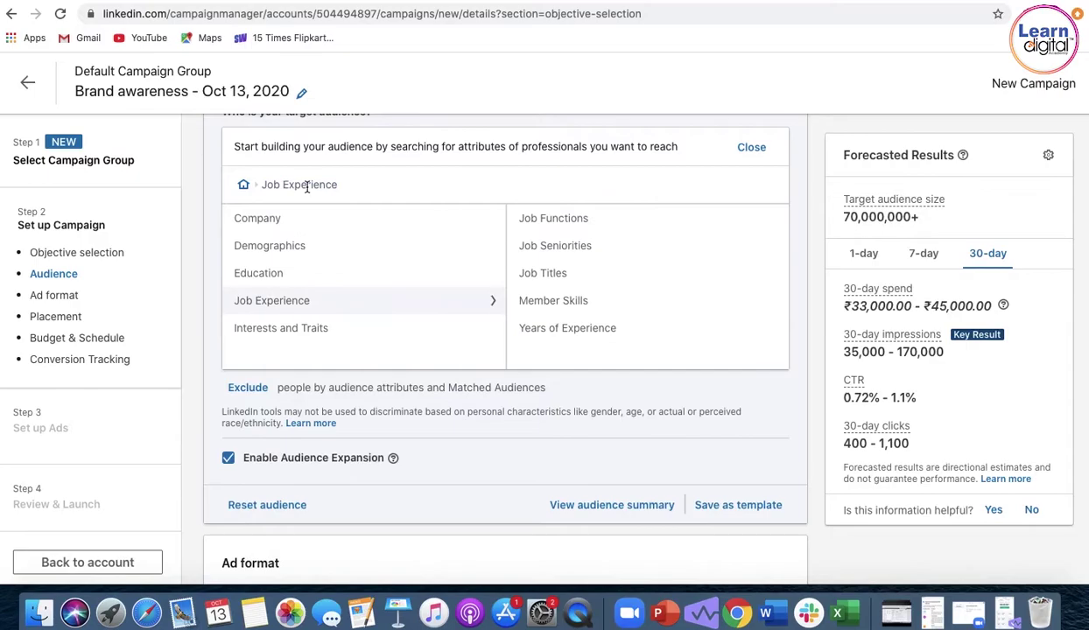
Examine the Member Traits and Member Interests options in the Interests and Traits attributes.
left_click(308, 332)
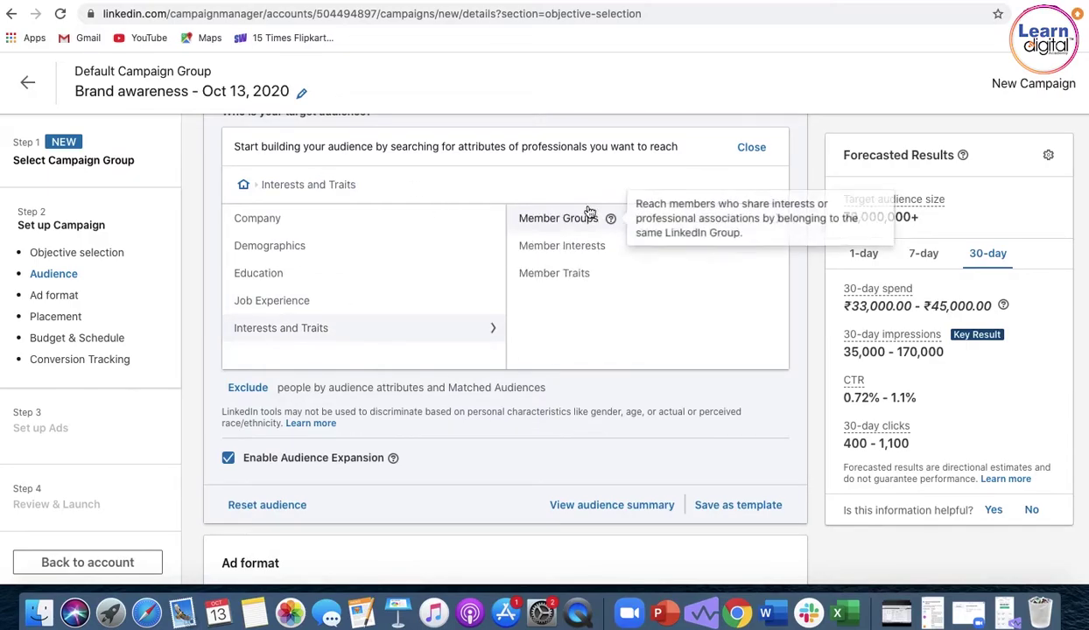
left_click(552, 277)
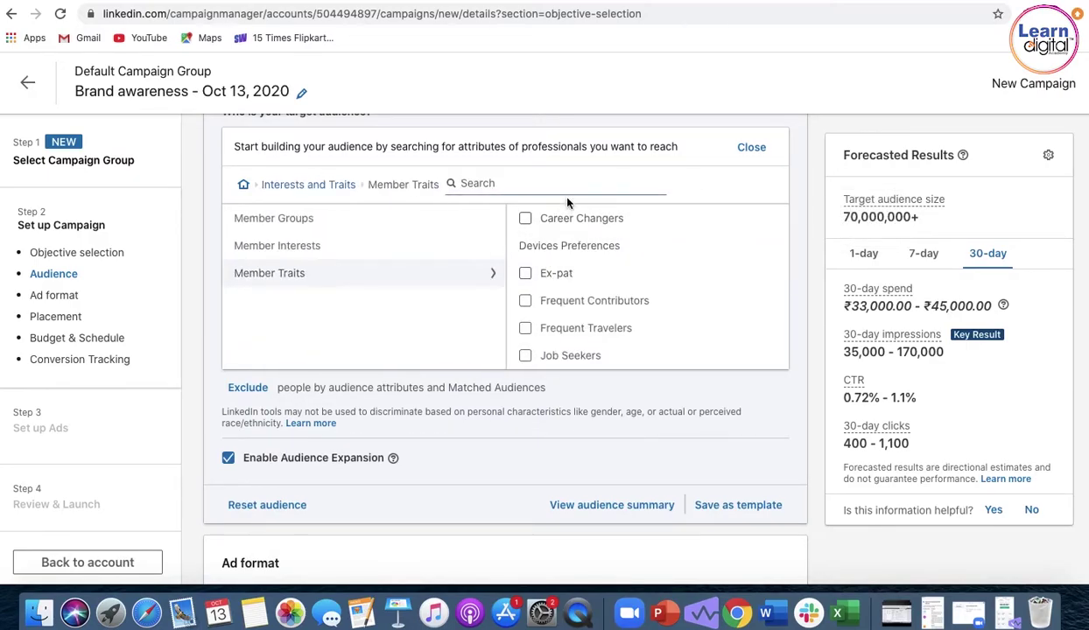
left_click(324, 254)
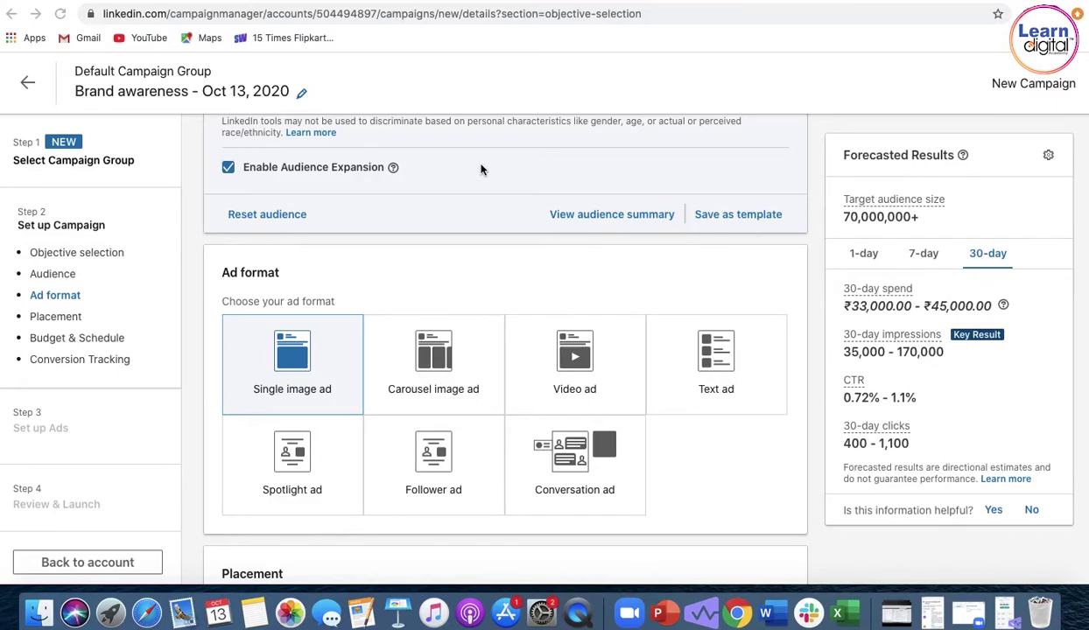
Review the Audience section from the targeting attributes back to the location and profile language settings.
scroll(480, 169, "up", 7)
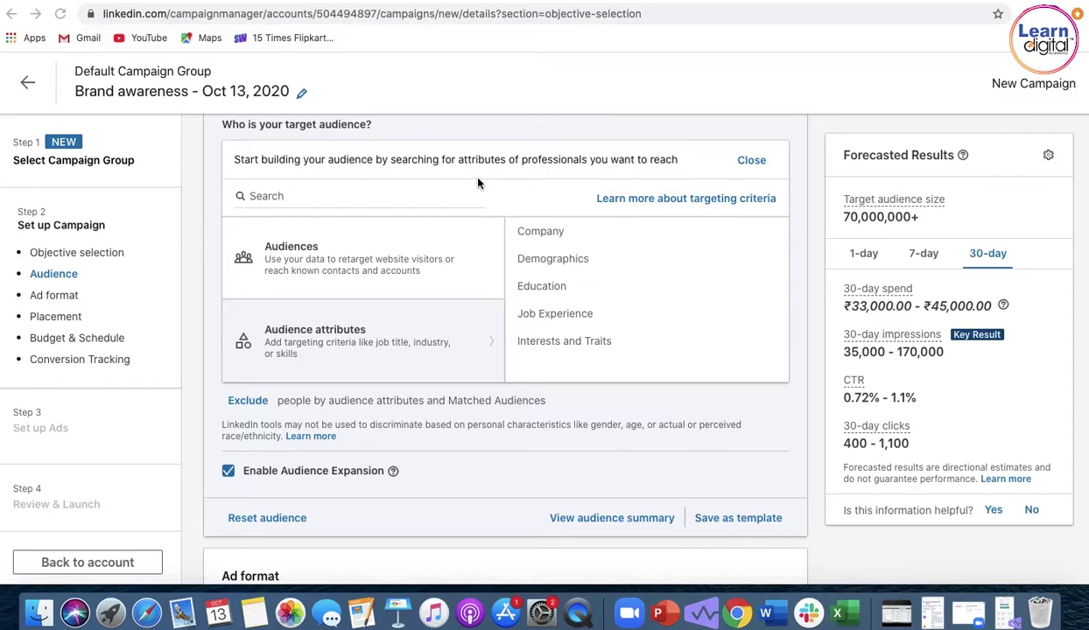
scroll(477, 183, "up", 5)
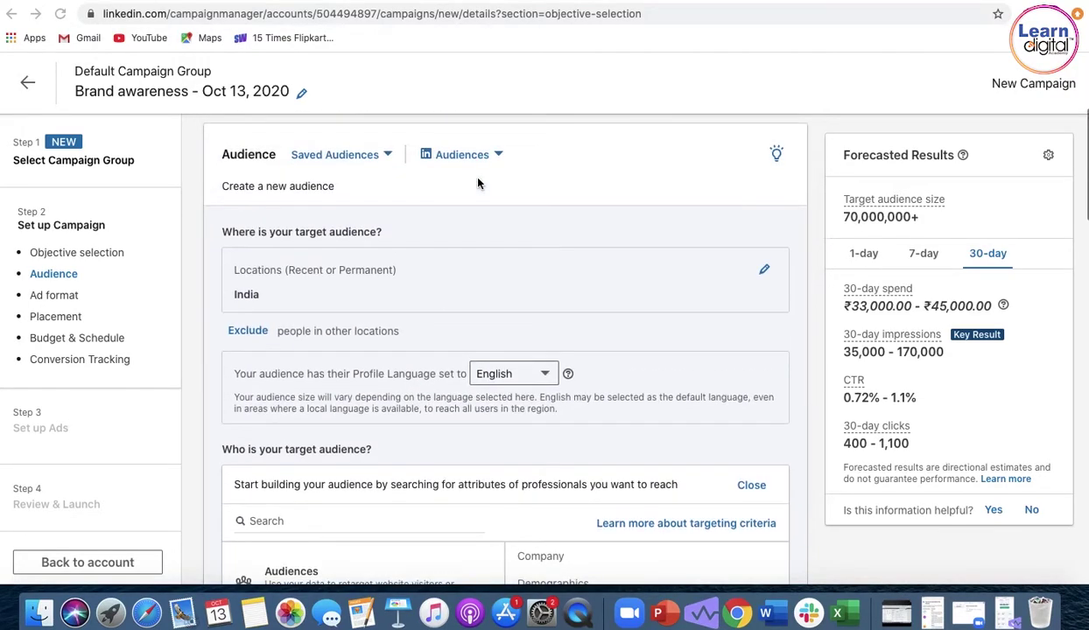
Edit the target audience's locations and add New Zealand alongside India.
left_click(764, 270)
left_click(284, 330)
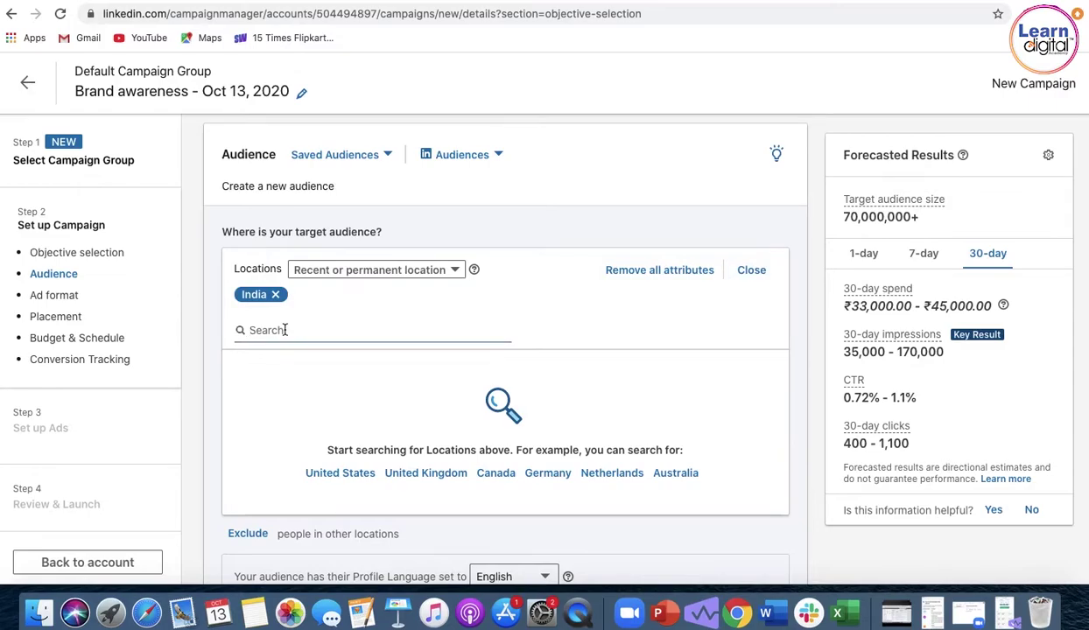
type("New ")
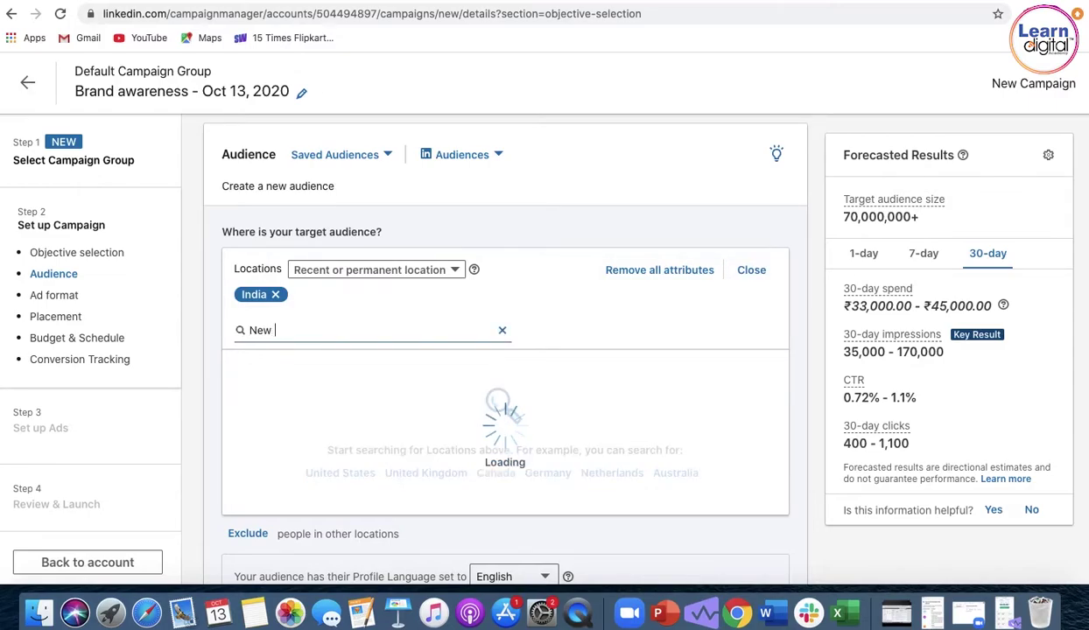
type("ze")
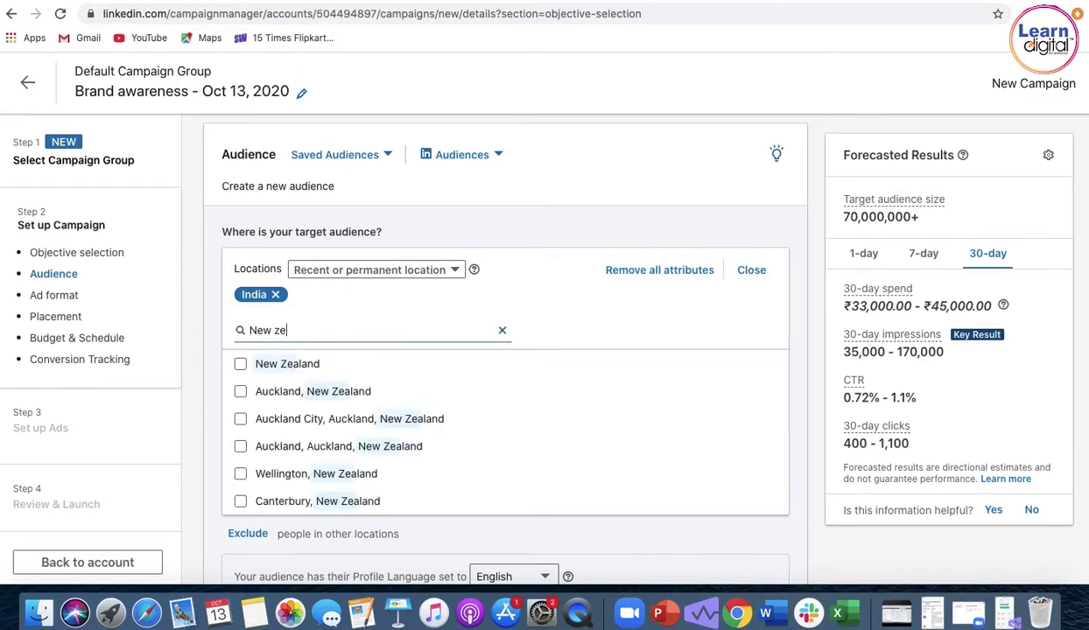
left_click(239, 363)
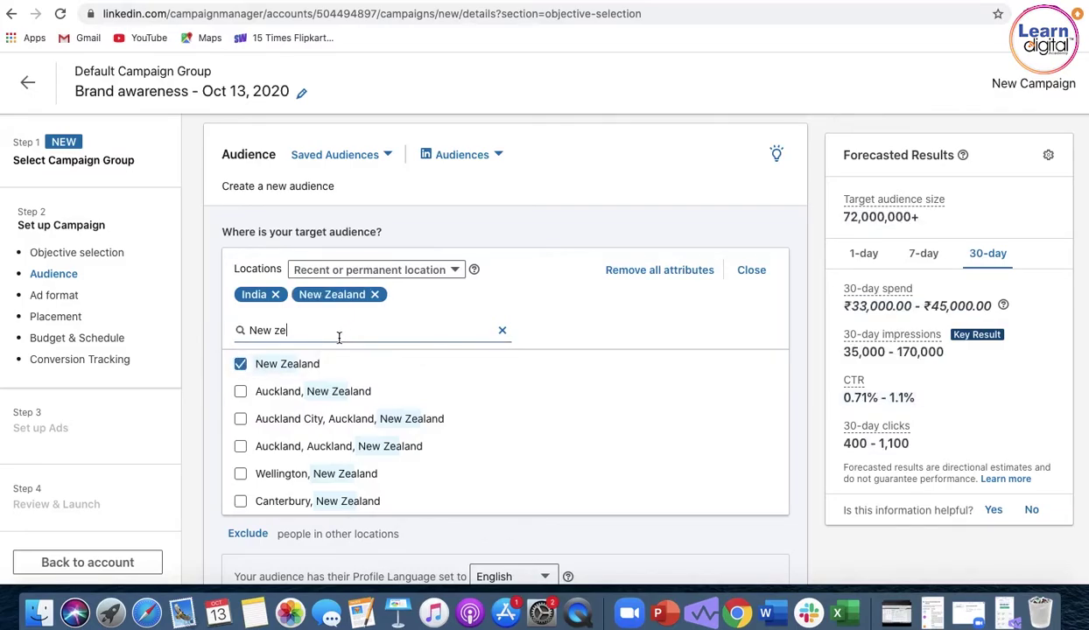
Search the locations for aust and add Australia to the target audience.
key("BackSpace")
key("BackSpace")
key("BackSpace")
key("BackSpace")
key("BackSpace")
key("BackSpace")
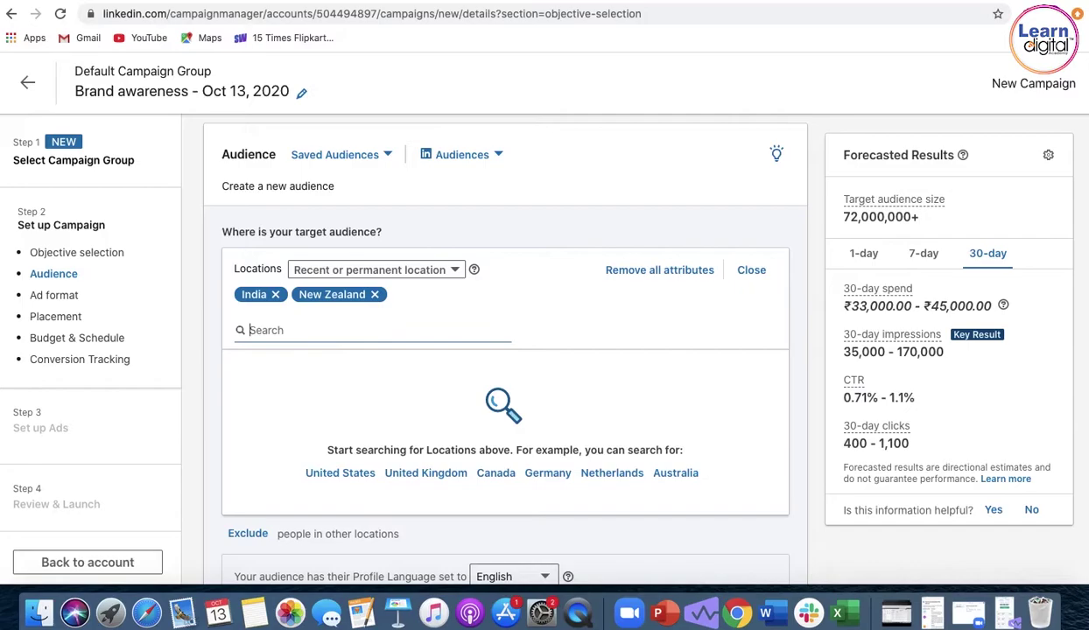
type("aust")
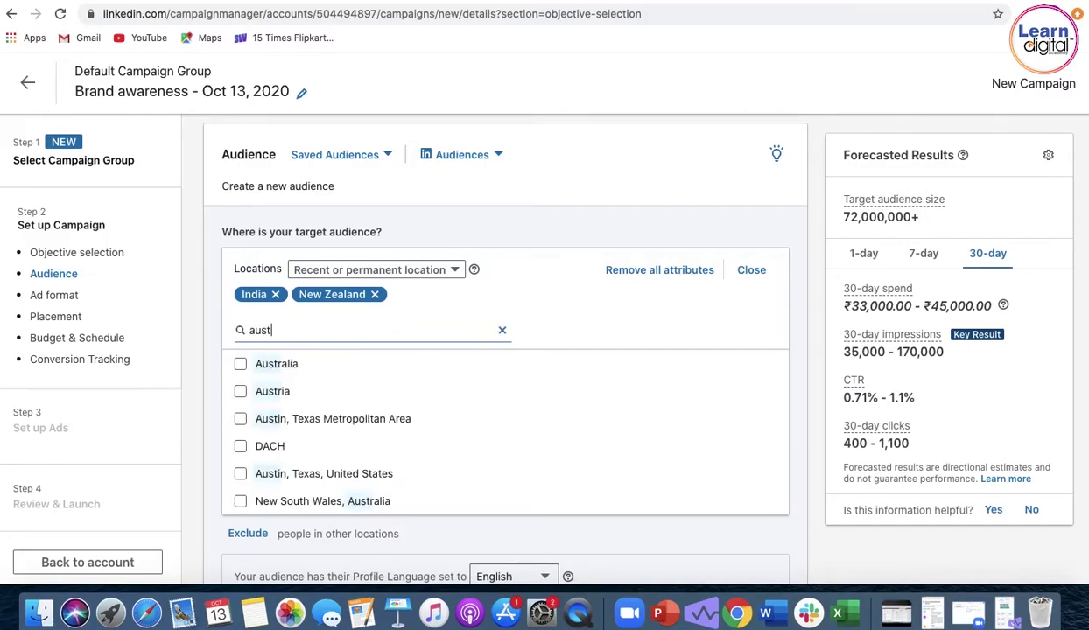
left_click(241, 363)
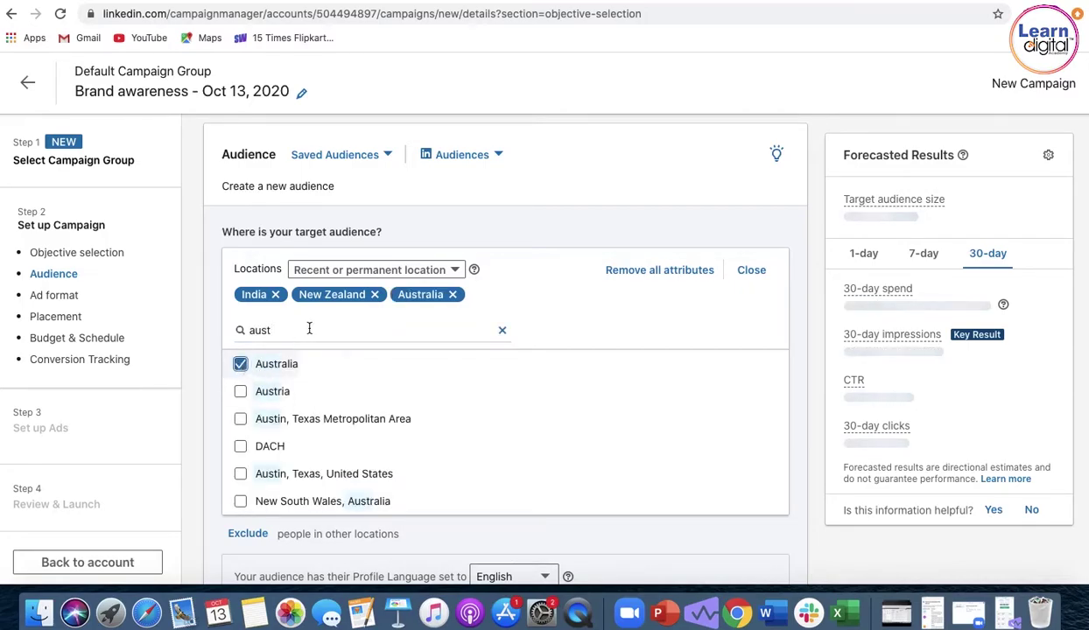
Search the locations for usa and add United States to the target audience.
key("BackSpace")
key("BackSpace")
key("BackSpace")
key("BackSpace")
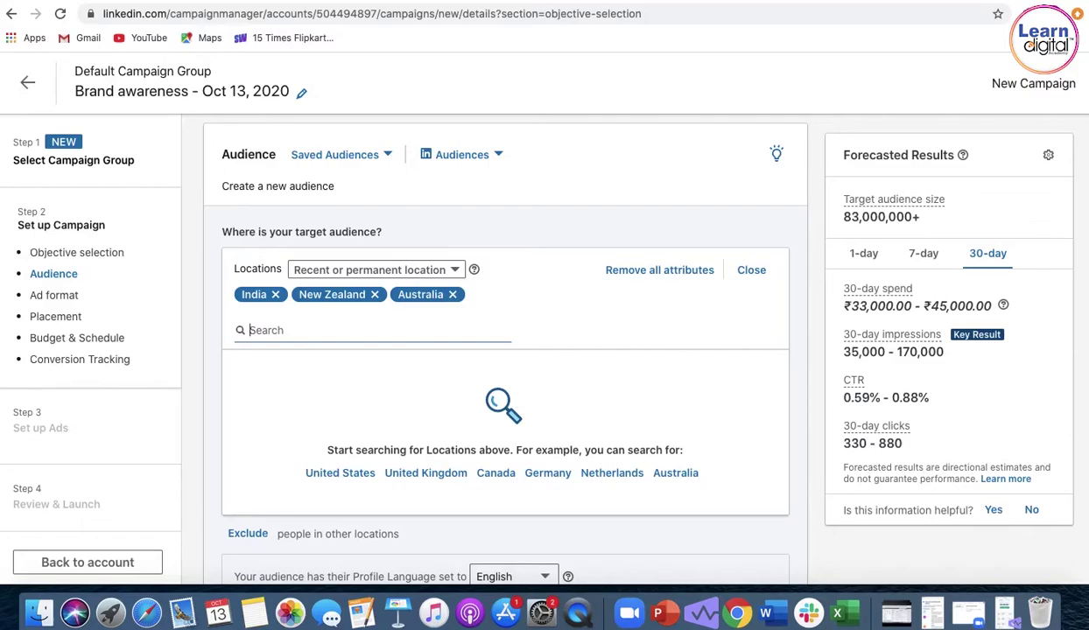
type("usa")
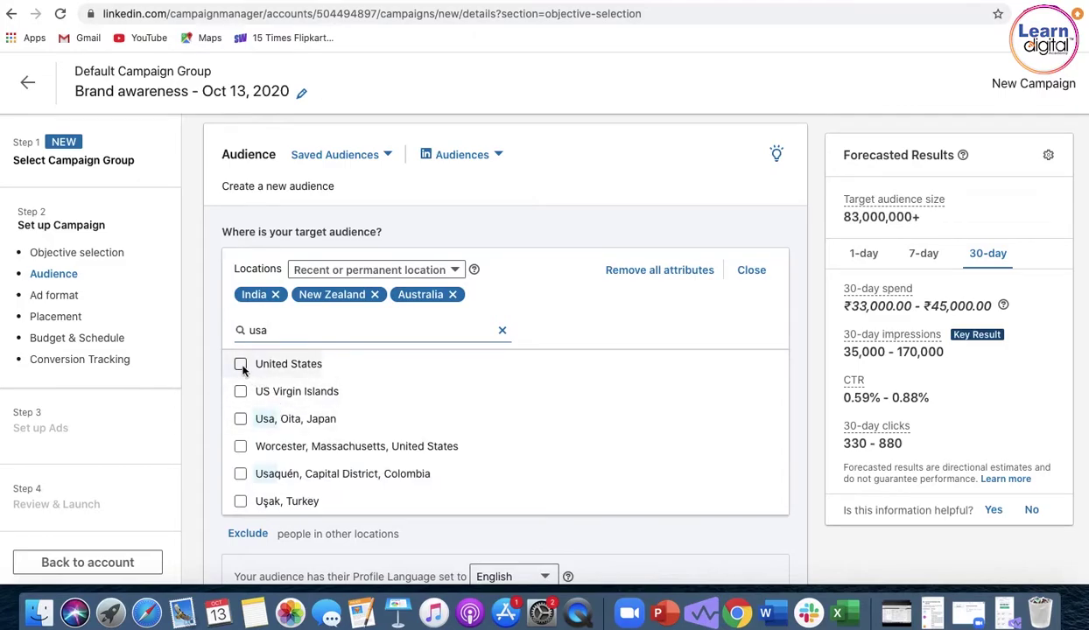
left_click(240, 364)
Search the locations for unit, add United Kingdom to the target audience, and clear the location search.
key("BackSpace")
key("BackSpace")
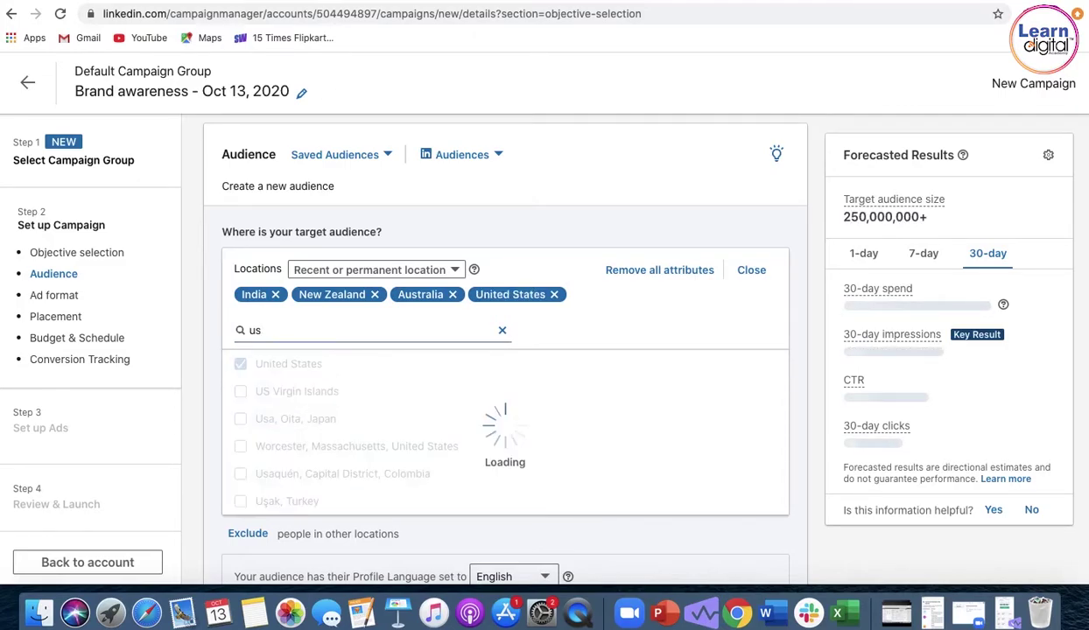
type("nit")
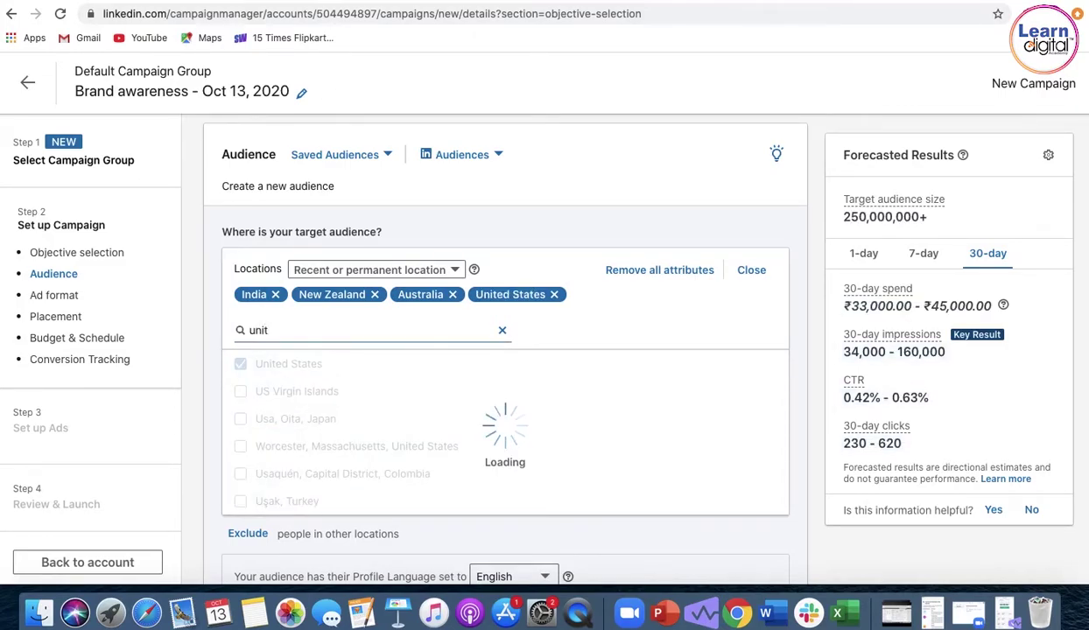
left_click(239, 391)
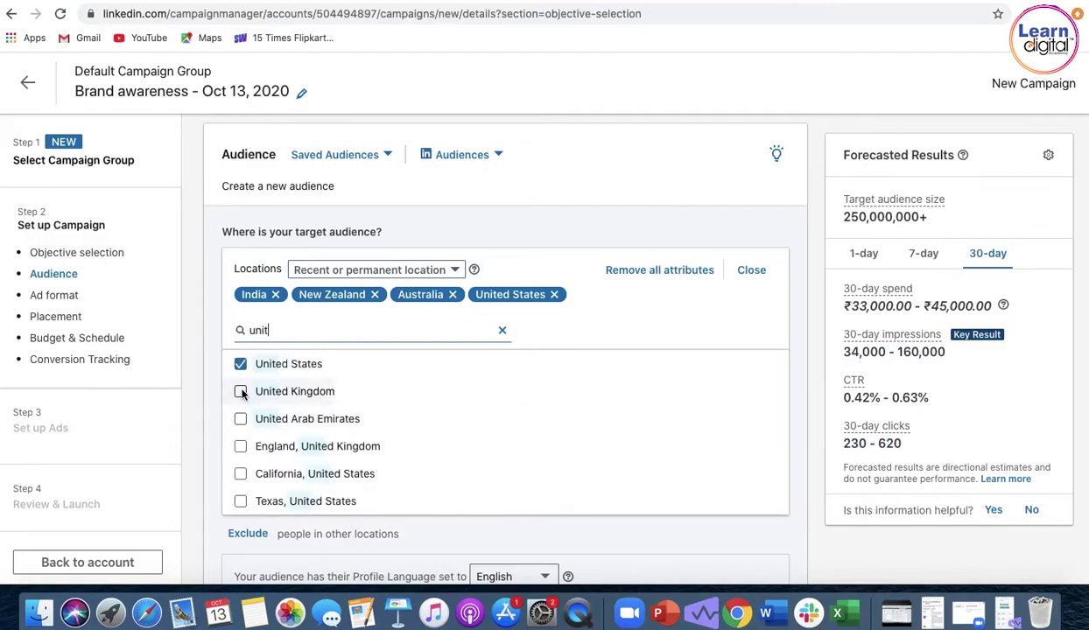
left_click(501, 330)
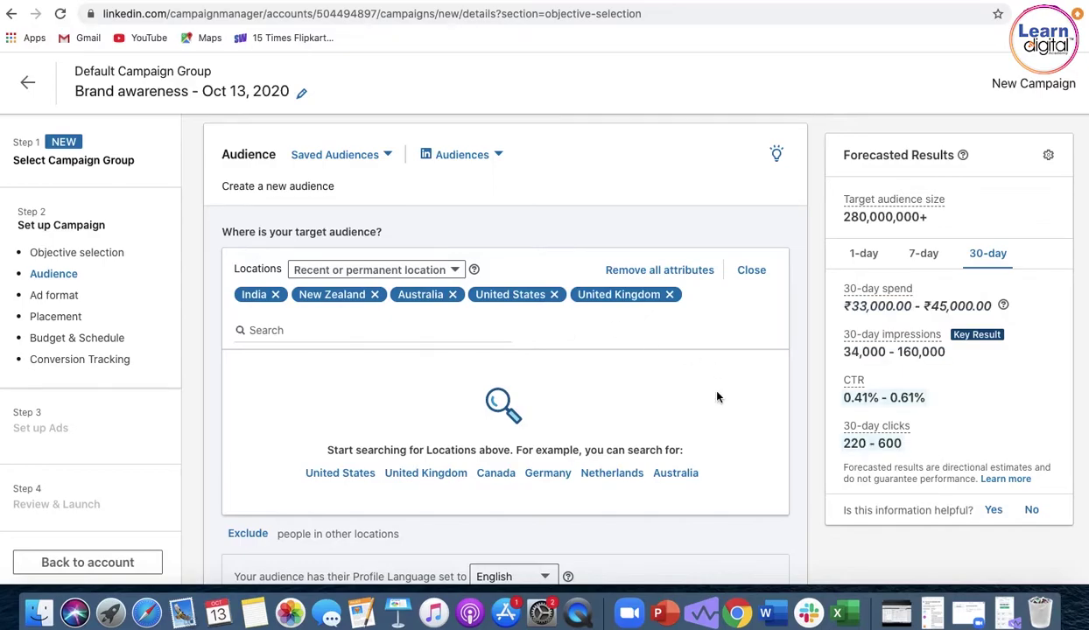
Narrow the audience by the Job Experience attribute Job Titles, searching for teach and including Teacher.
scroll(716, 397, "down", 2)
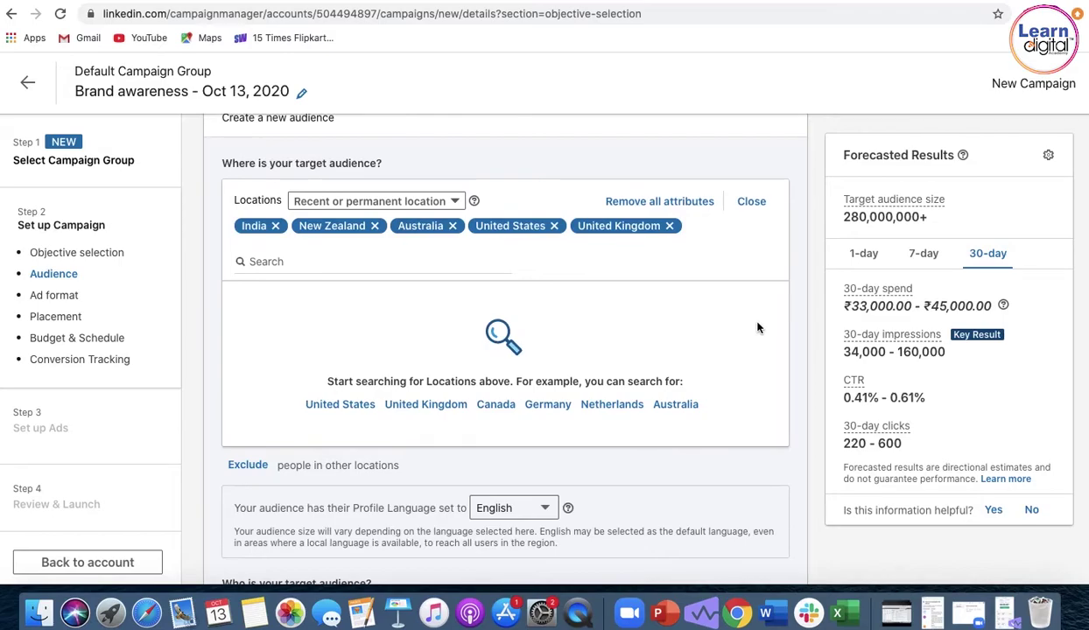
scroll(758, 327, "down", 8)
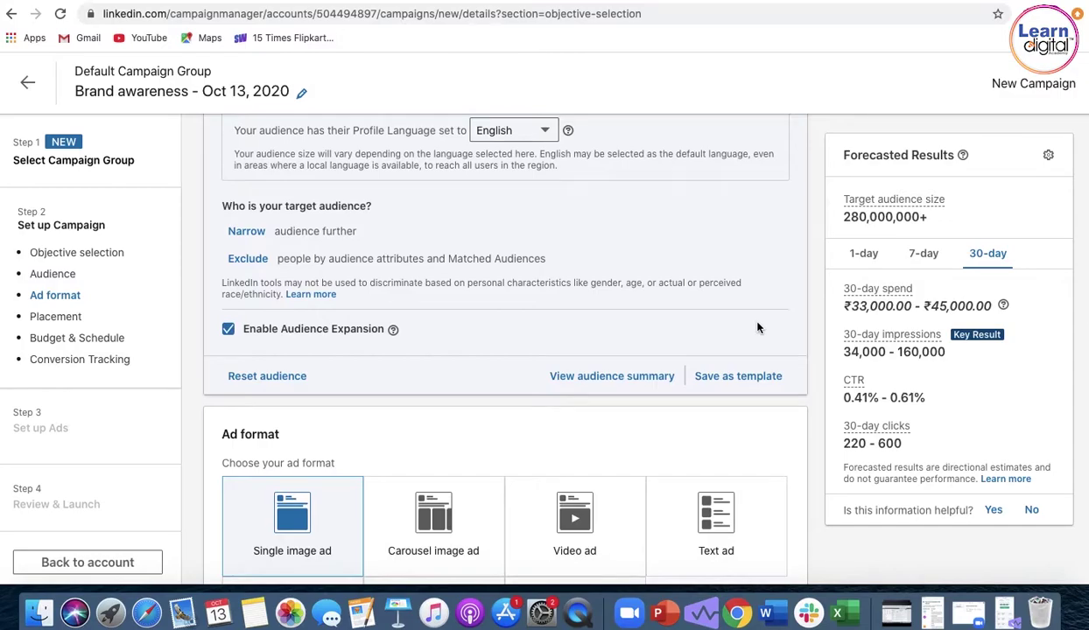
scroll(758, 327, "up", 1)
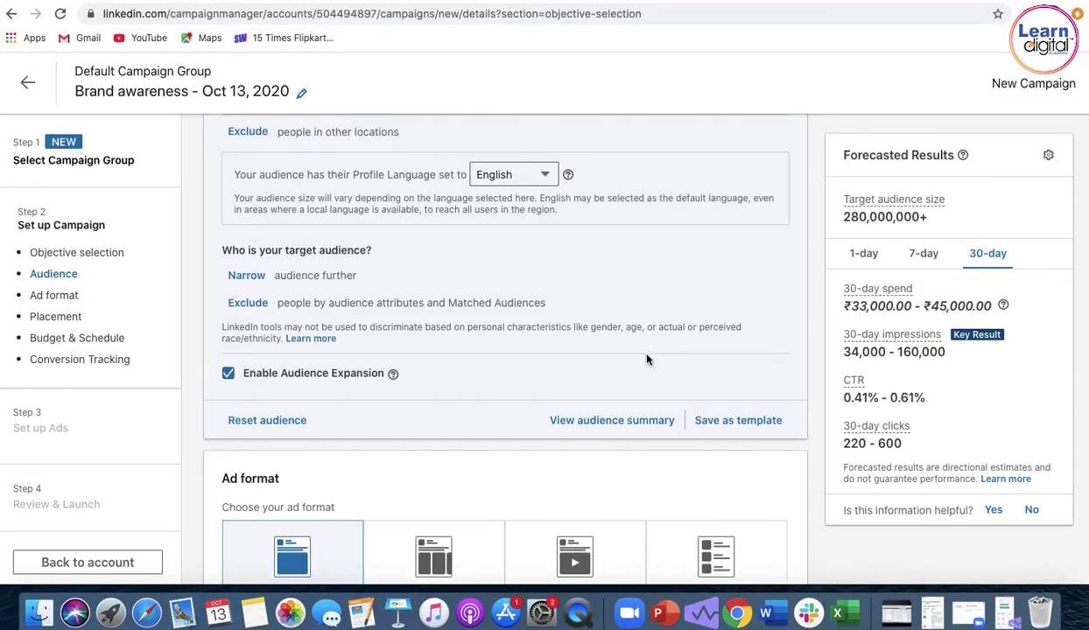
left_click(245, 275)
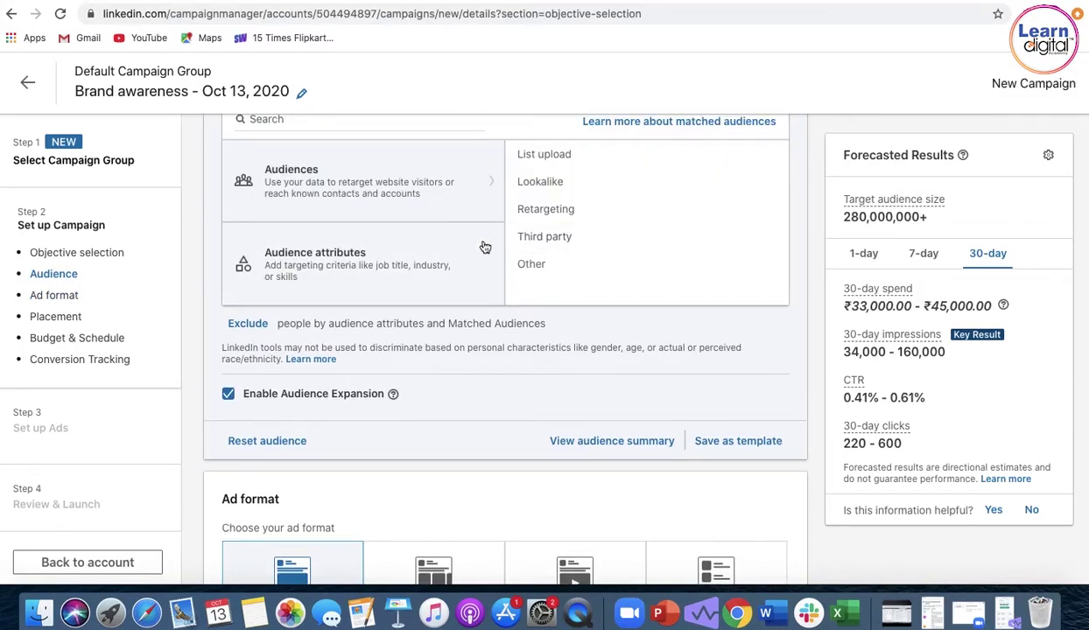
left_click(437, 249)
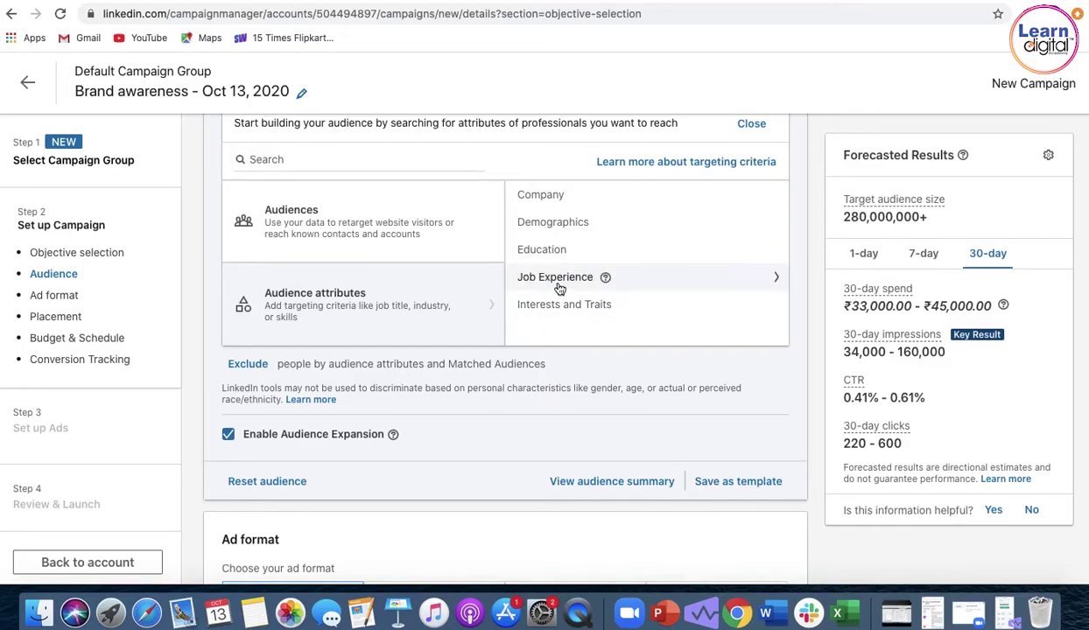
left_click(559, 282)
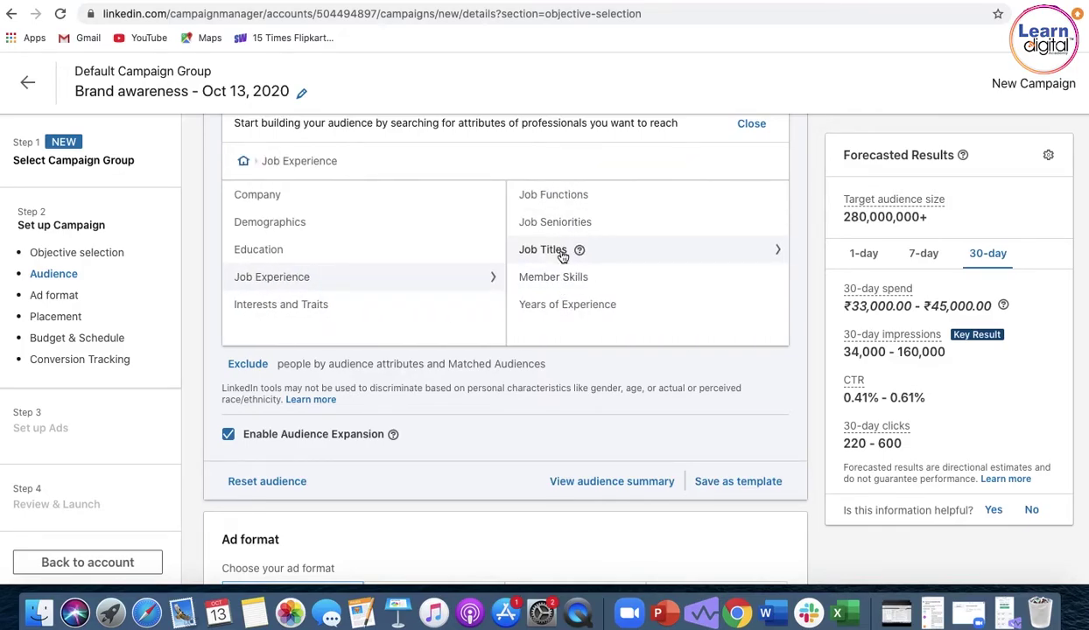
left_click(563, 254)
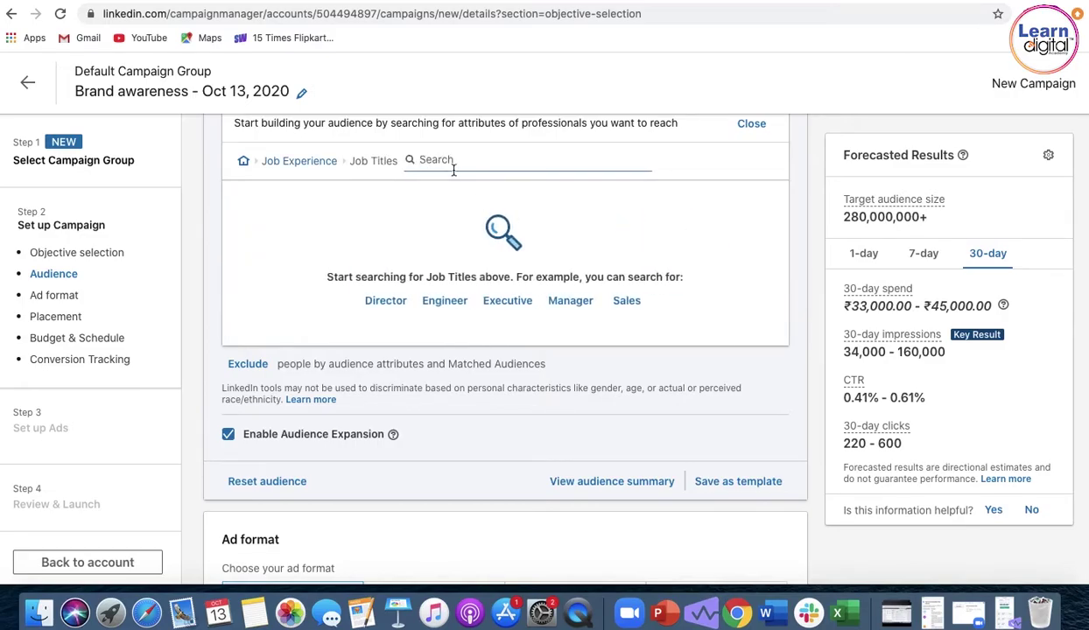
type("tea")
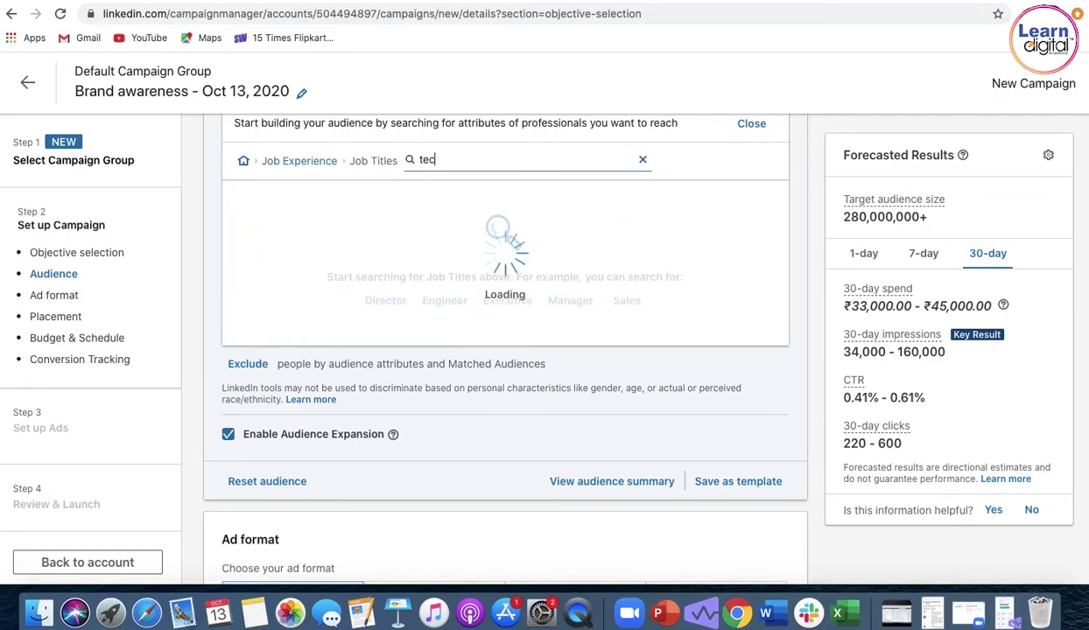
type("ch")
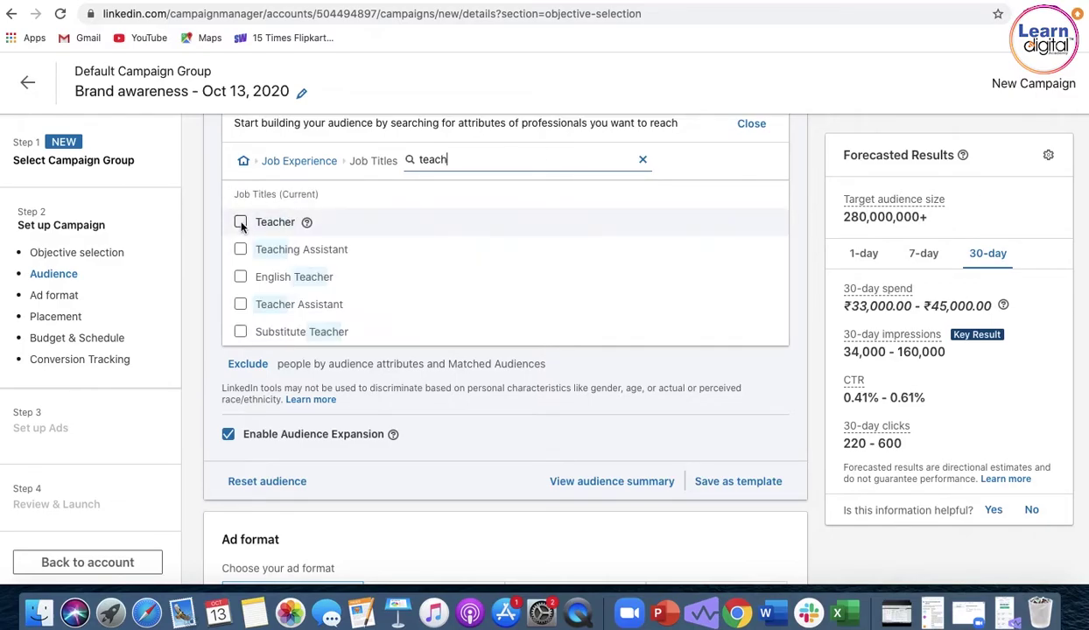
left_click(240, 223)
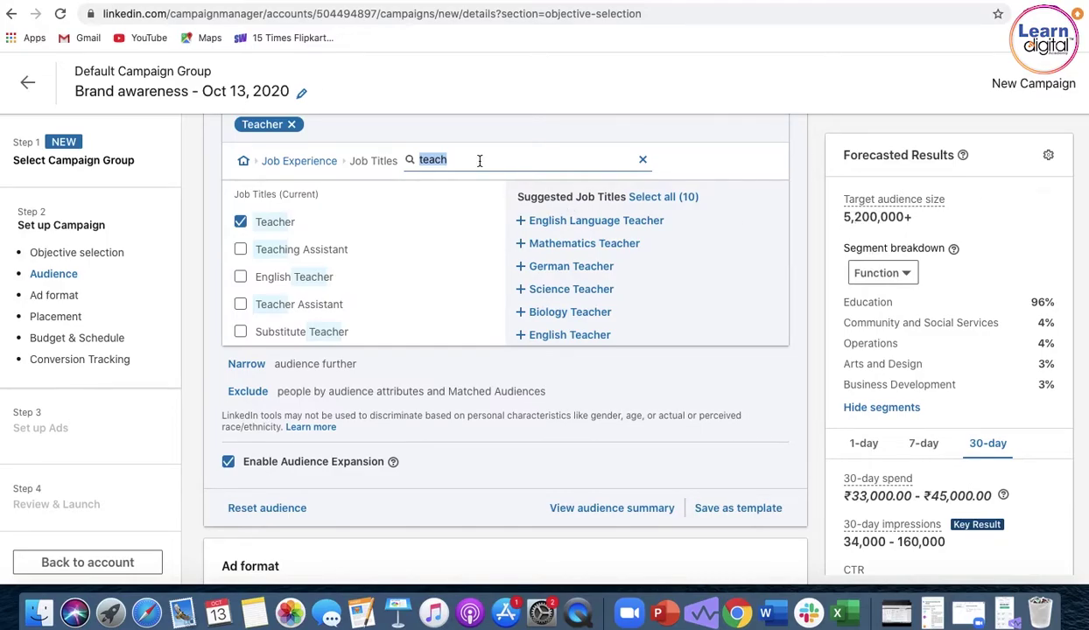
Search the job titles for school ad and include School Administrator in the audience.
key("BackSpace")
type("school")
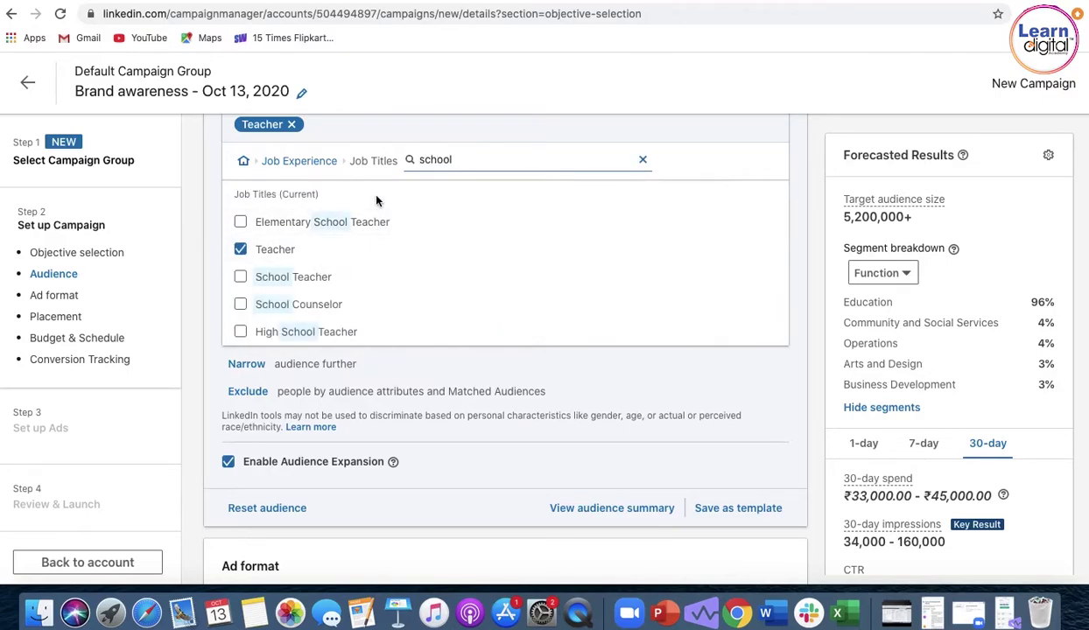
type(" ad")
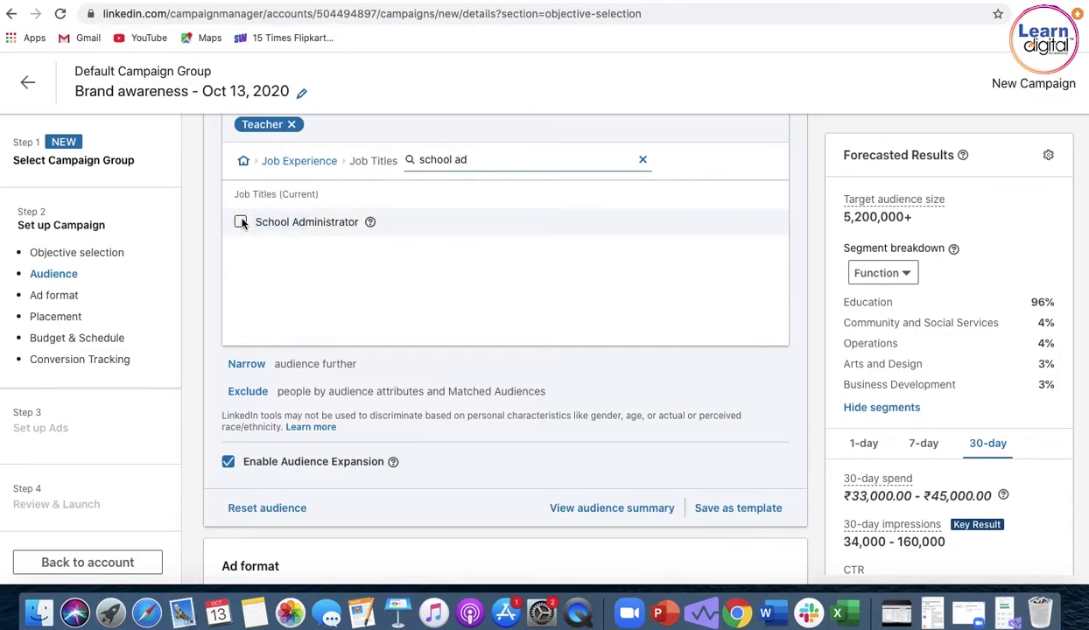
left_click(241, 223)
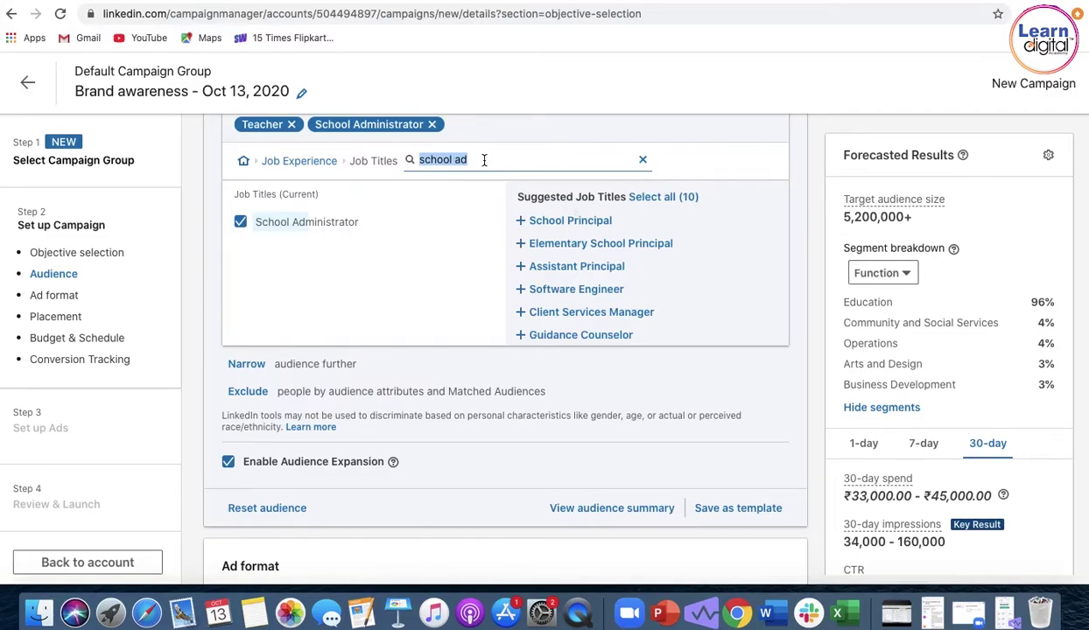
Search the job titles for vice prin and include Vice Principal in the audience.
key("BackSpace")
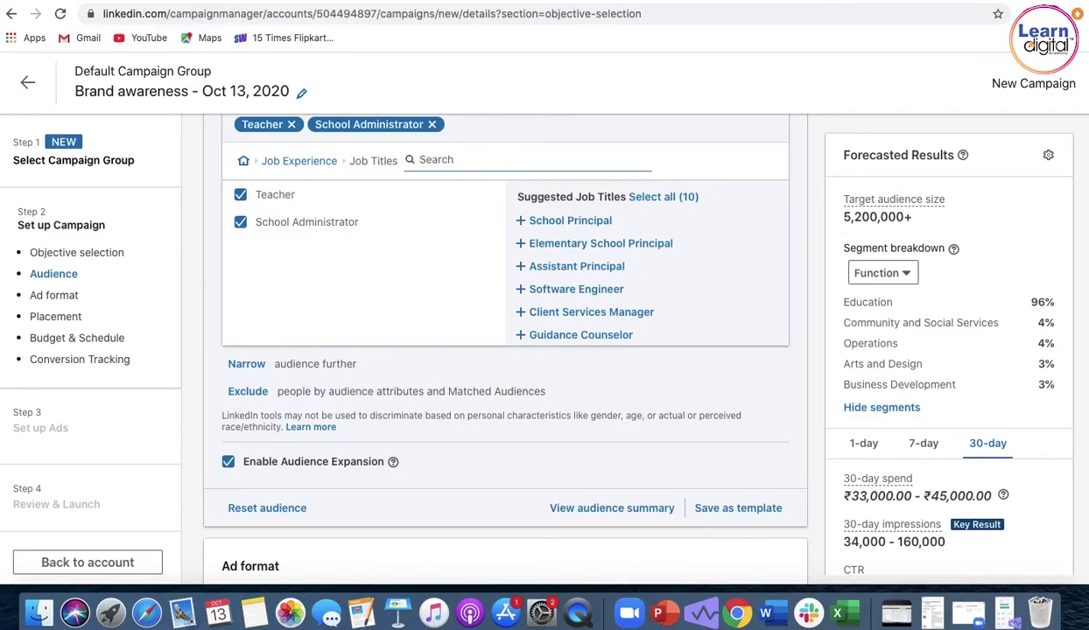
type("vice p")
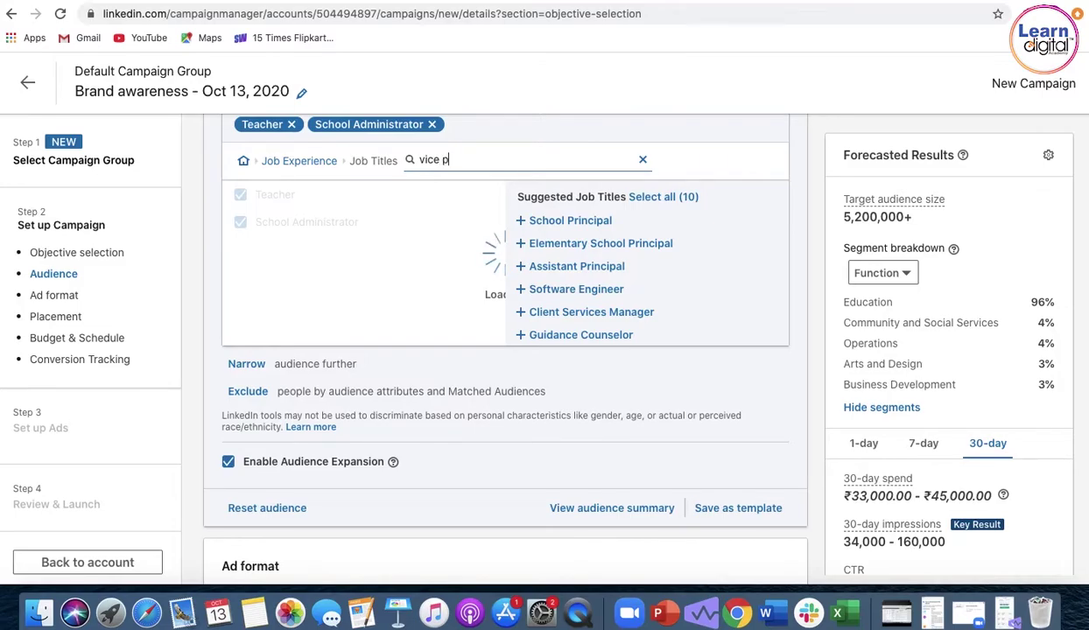
type("r")
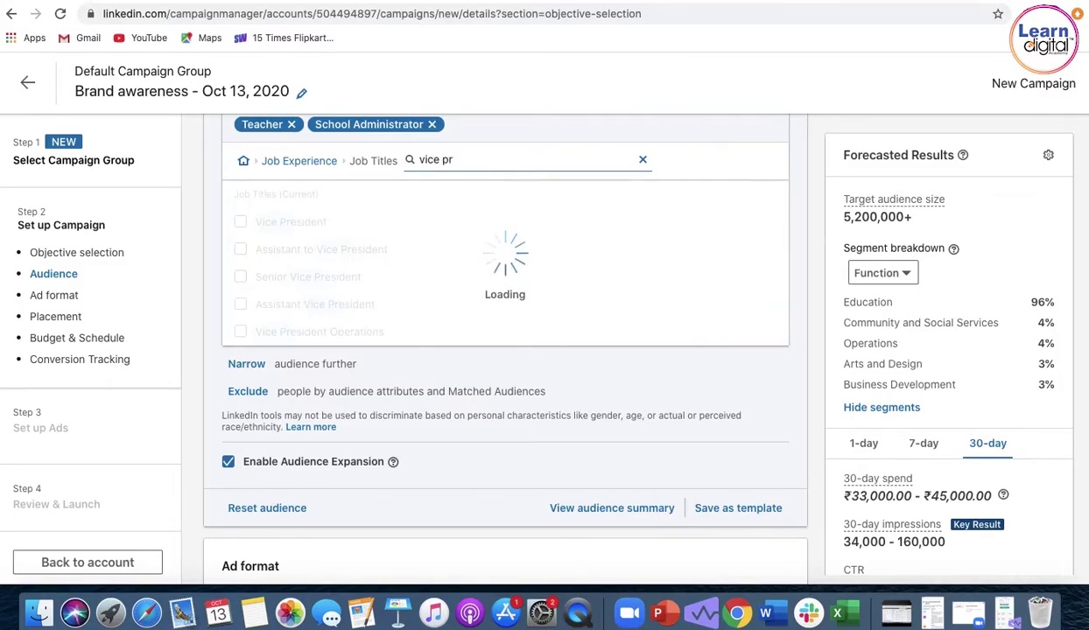
type("in")
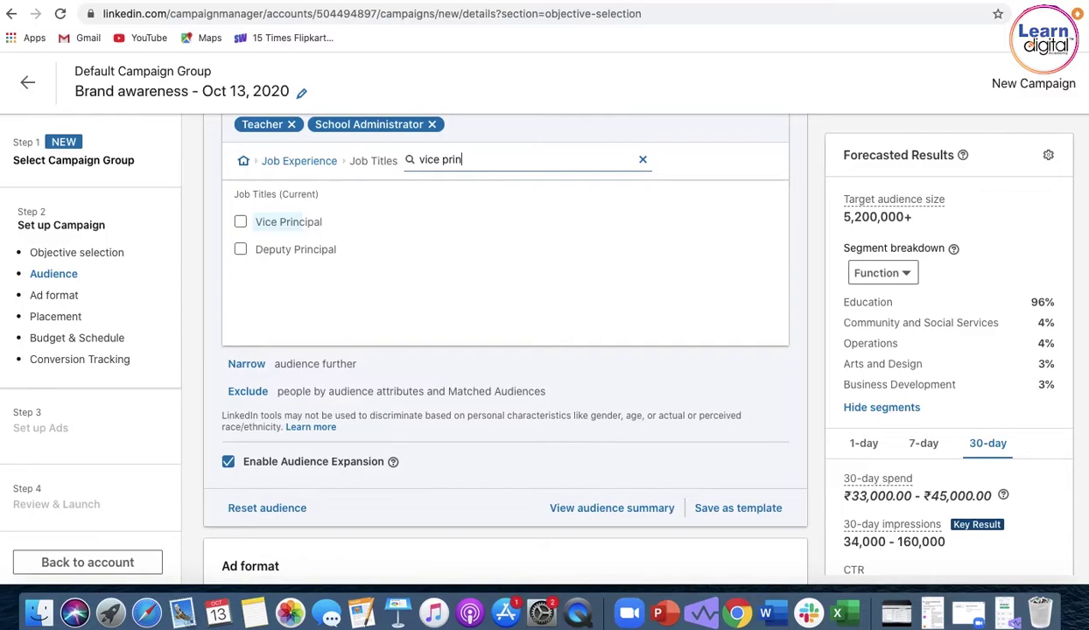
left_click(240, 221)
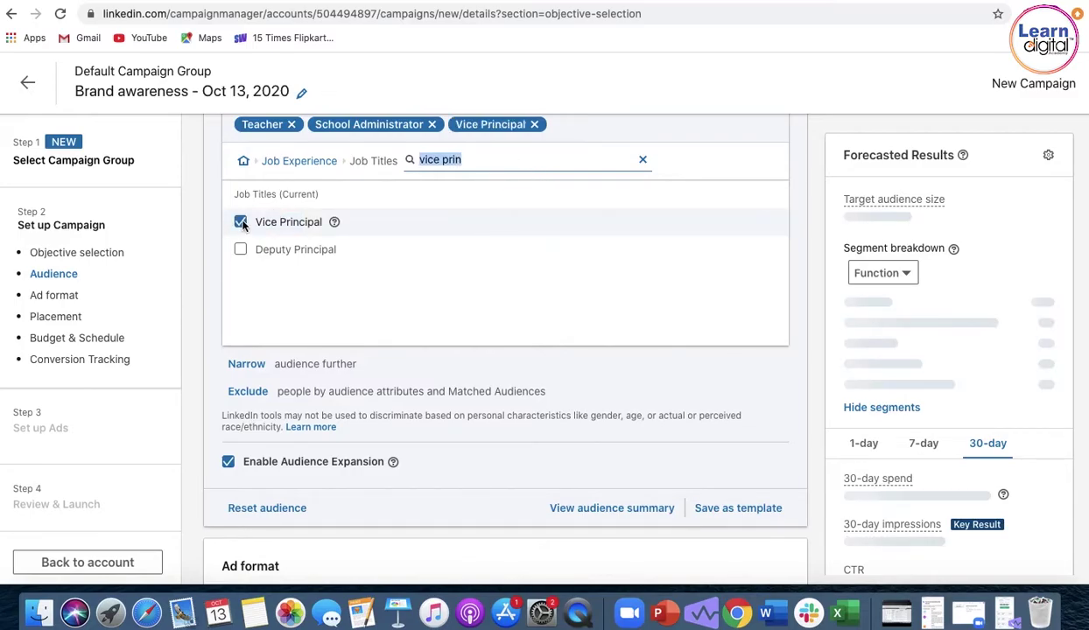
Replace the job title search with princi and include Principal in the audience.
left_click(488, 163)
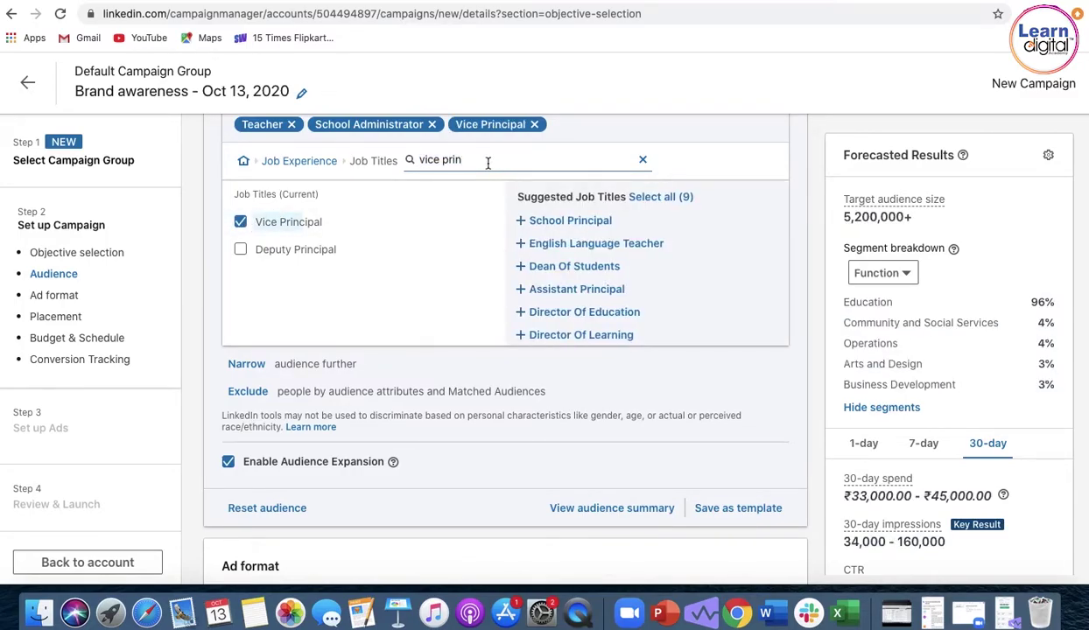
key("BackSpace")
key("BackSpace")
key("BackSpace")
key("BackSpace")
key("BackSpace")
key("BackSpace")
key("BackSpace")
key("BackSpace")
key("BackSpace")
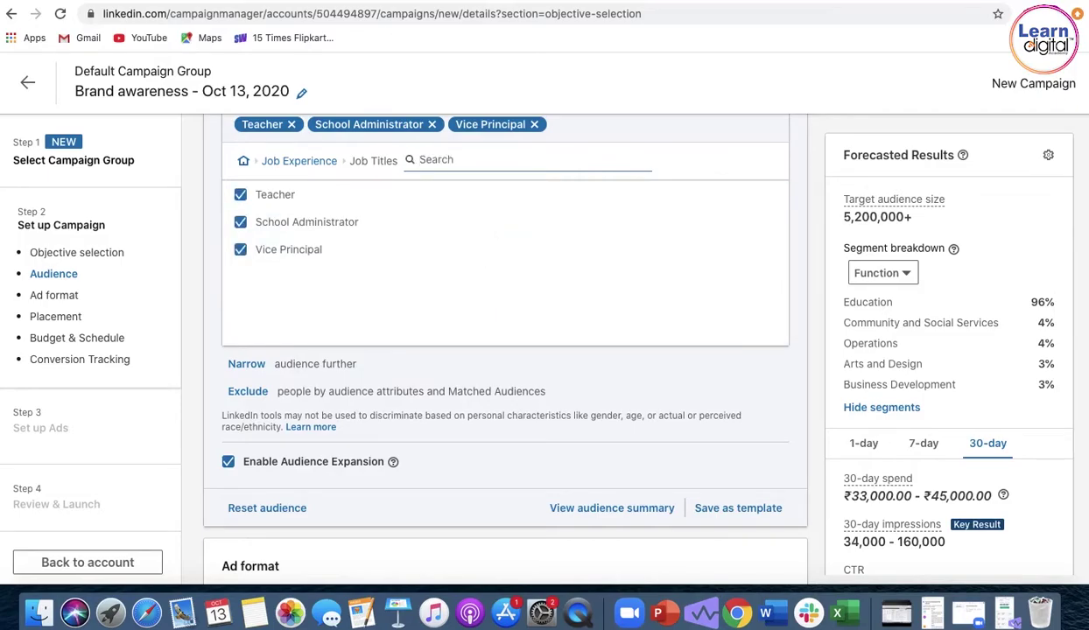
type("princi")
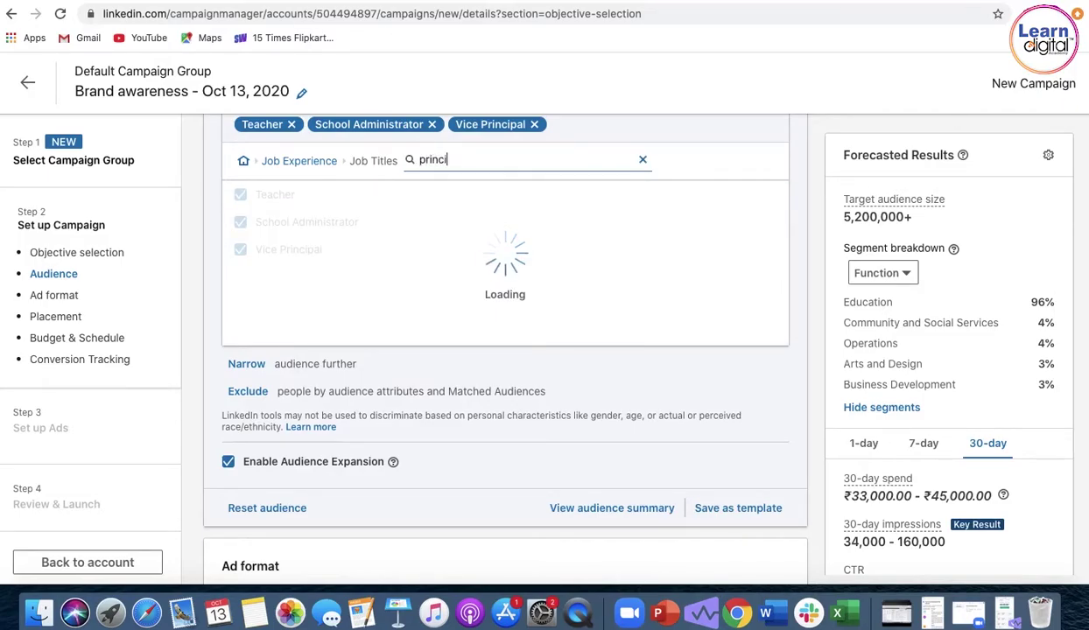
left_click(241, 223)
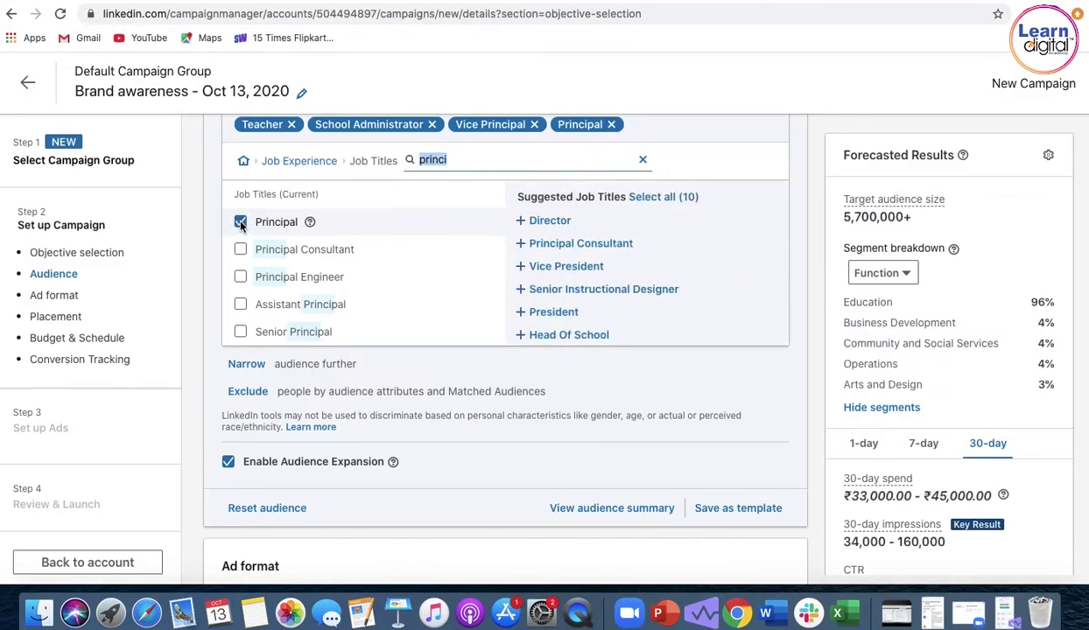
Narrow the audience further by the Demographics attribute Member Age and accept the non-discrimination certification.
left_click(806, 328)
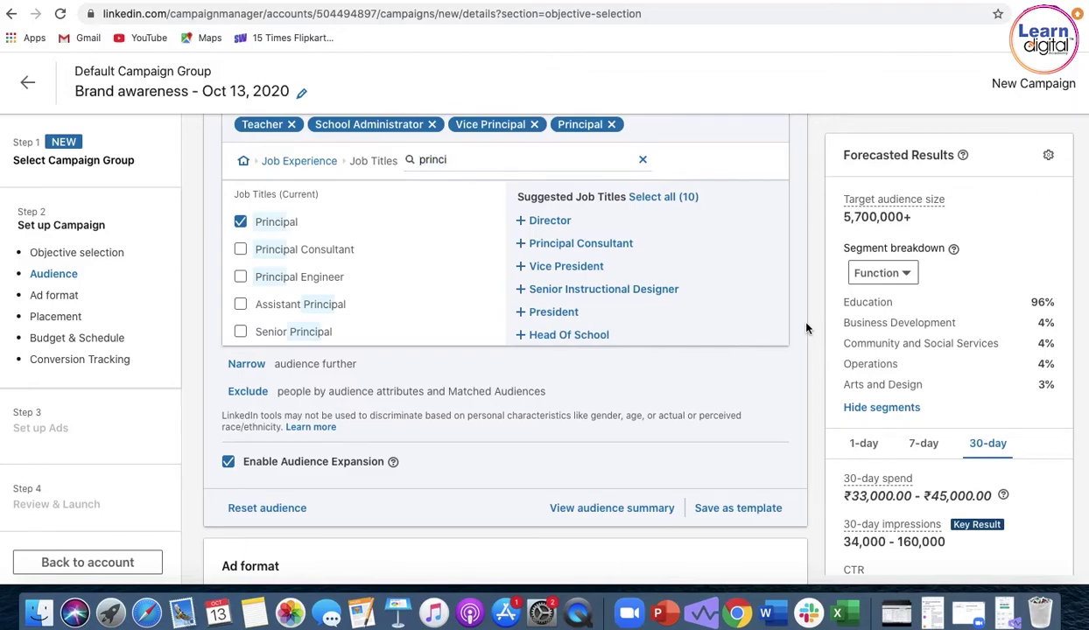
left_click(246, 368)
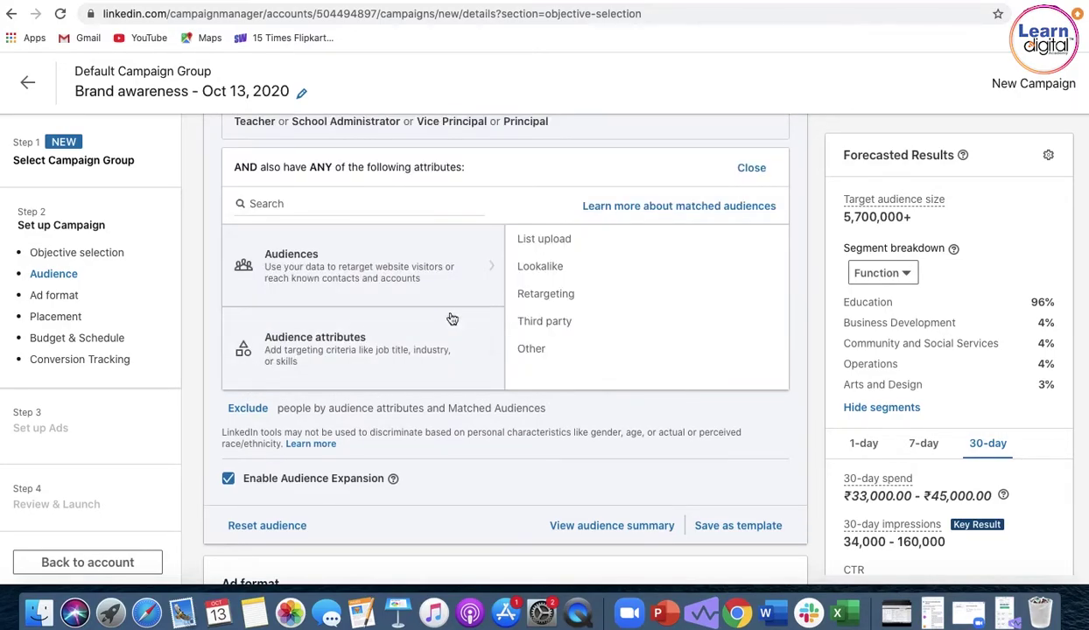
mouse_move(407, 352)
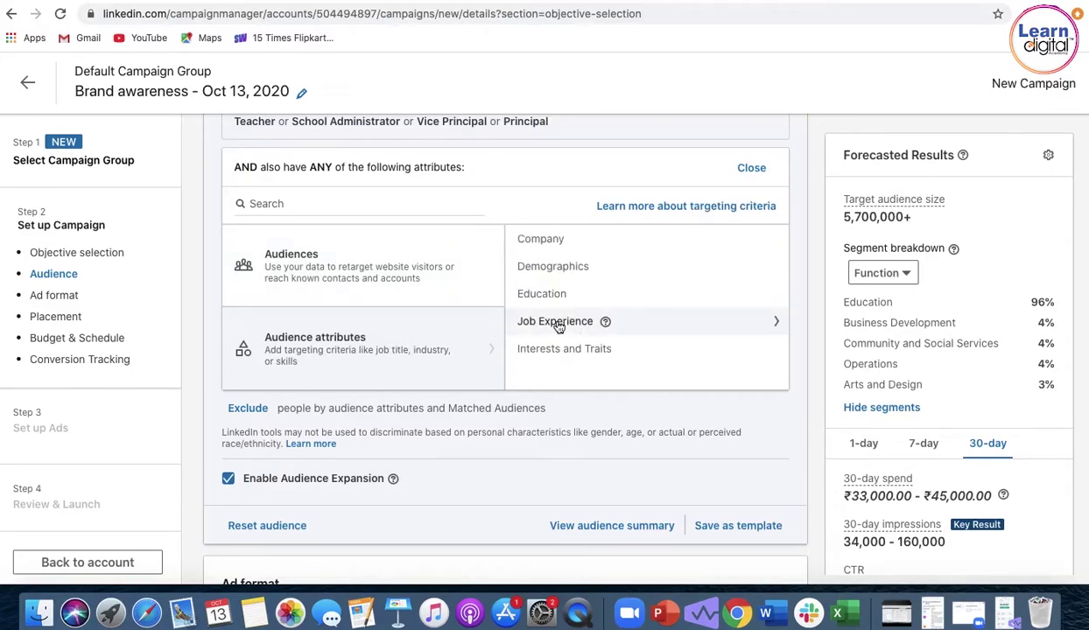
left_click(561, 268)
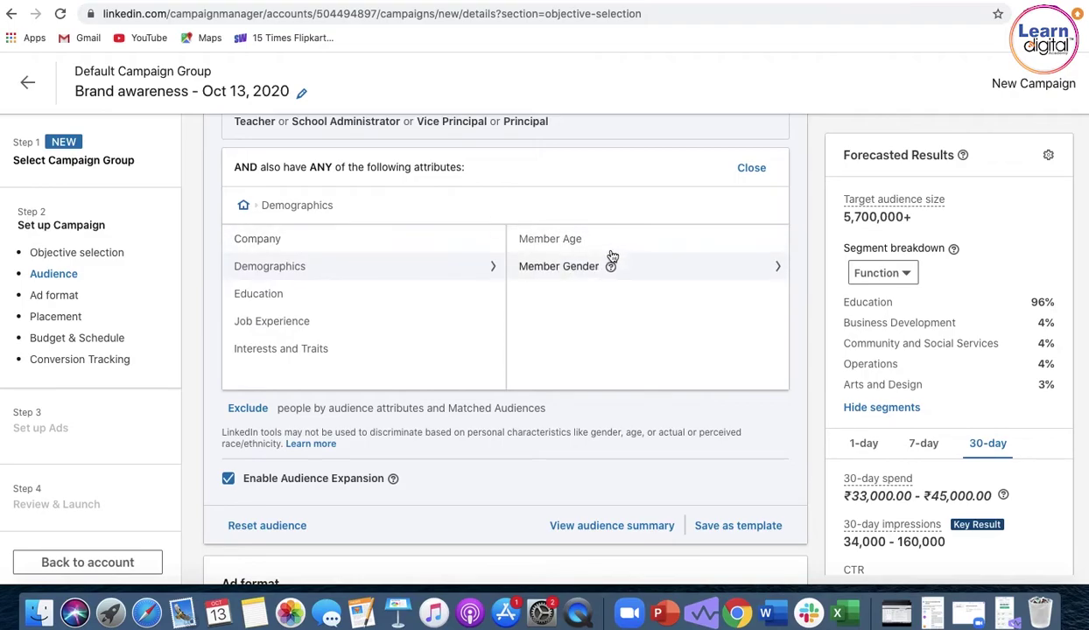
left_click(557, 239)
left_click(240, 183)
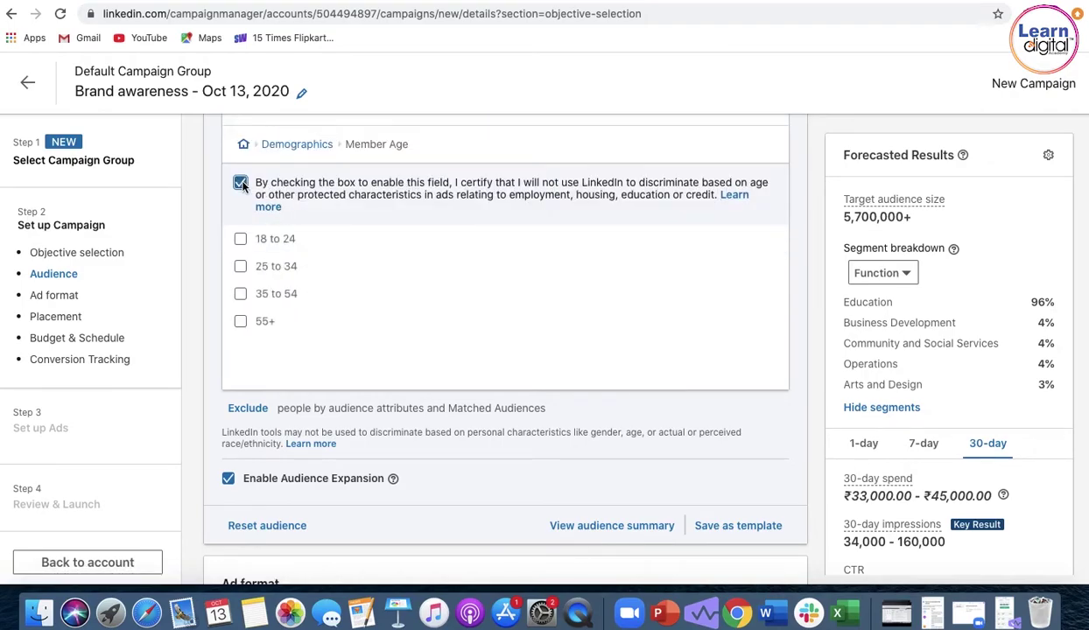
Include the member age ranges 25 to 34, 35 to 54 and 55+ in the audience.
left_click(240, 266)
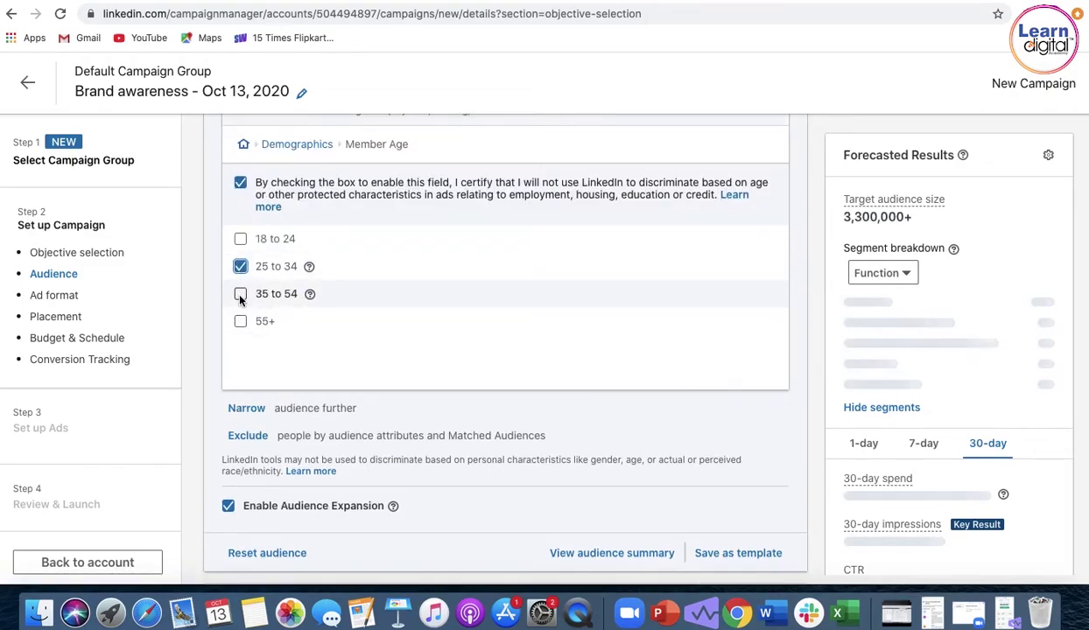
left_click(239, 295)
left_click(240, 321)
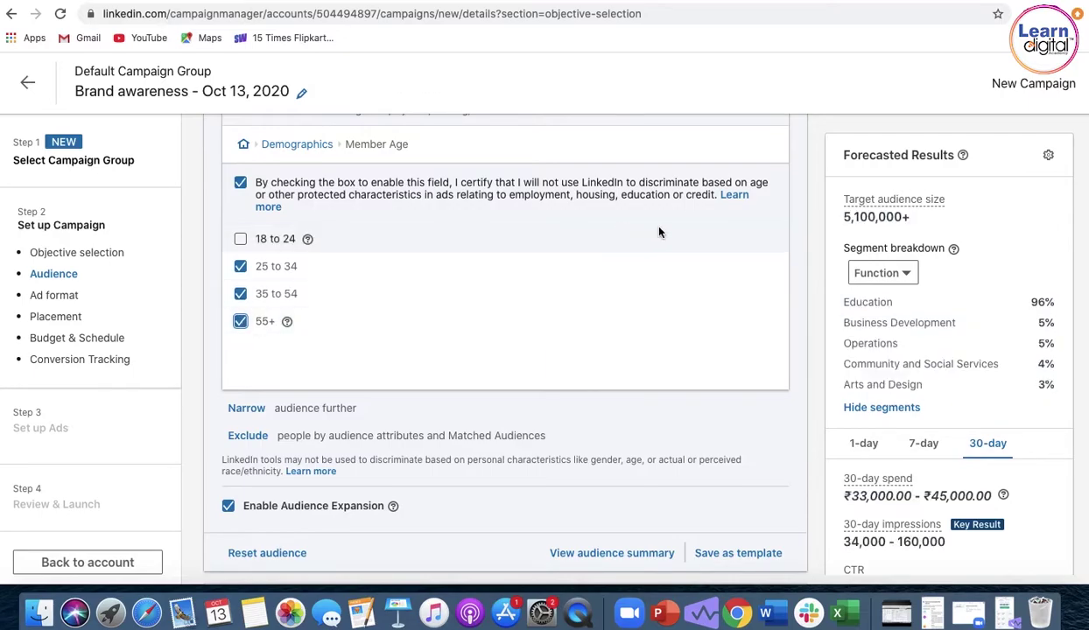
left_click(820, 267)
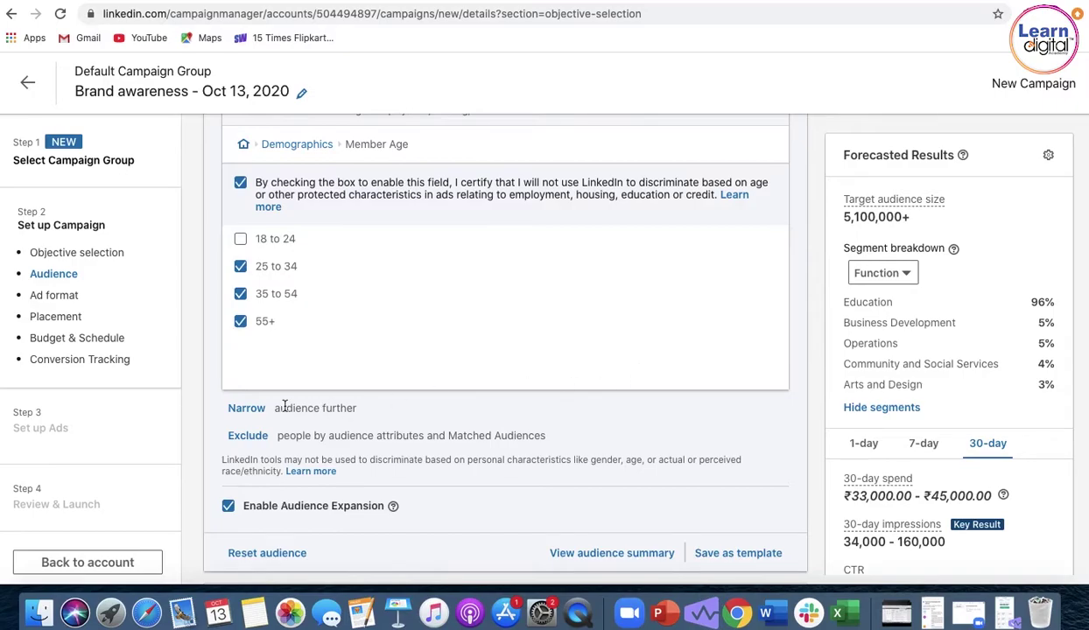
Narrow the audience further by the Job Experience attribute Years of Experience, starting from 3 years up to 12+ years.
left_click(246, 407)
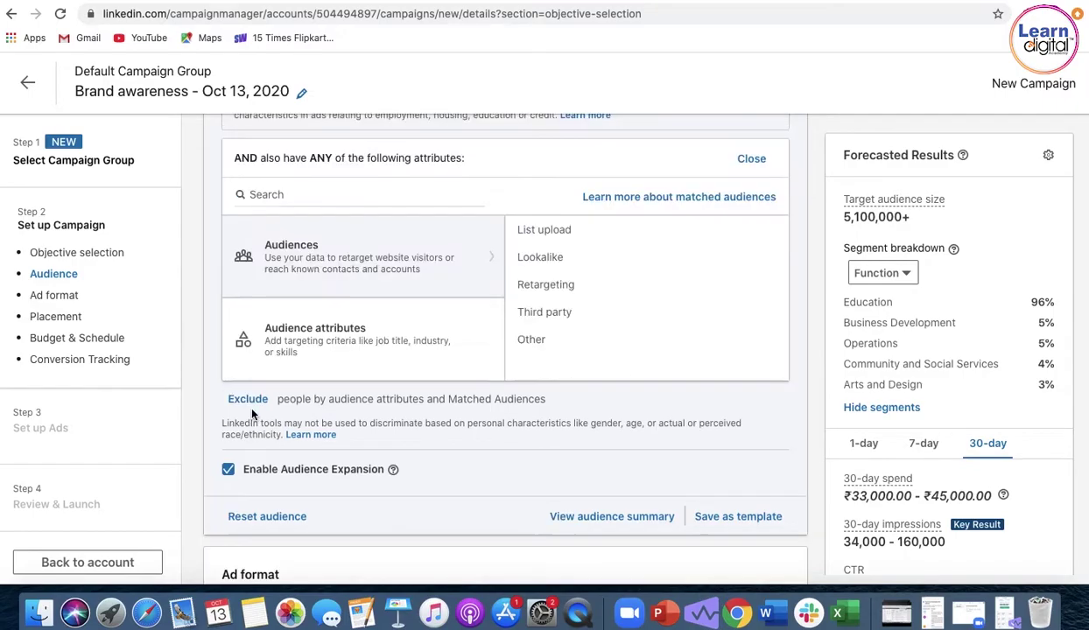
left_click(371, 325)
left_click(567, 317)
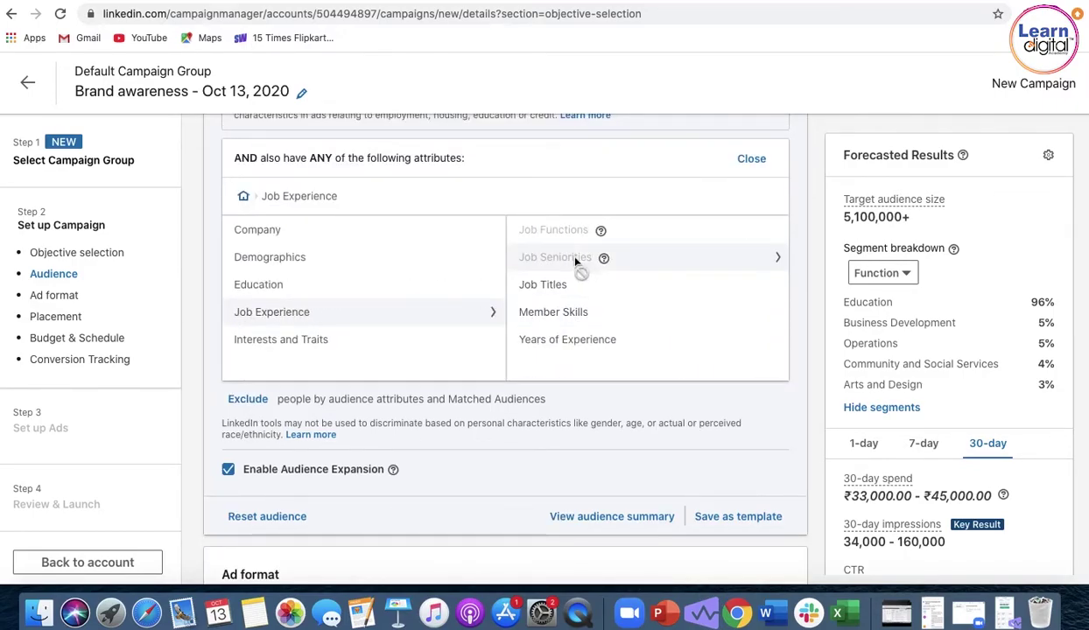
left_click(565, 340)
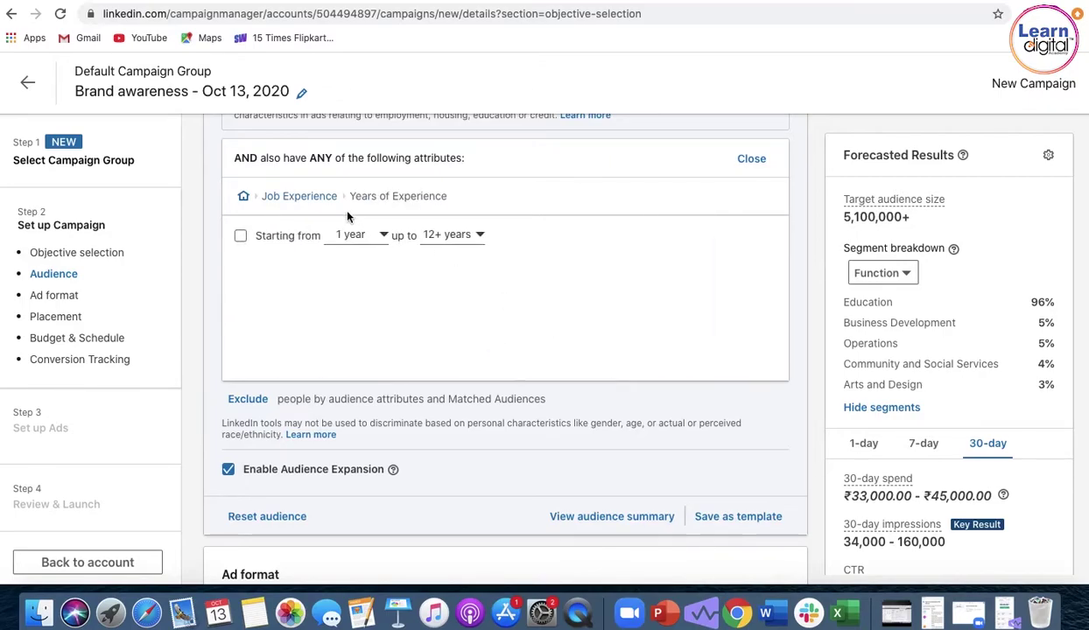
left_click(377, 238)
left_click(350, 322)
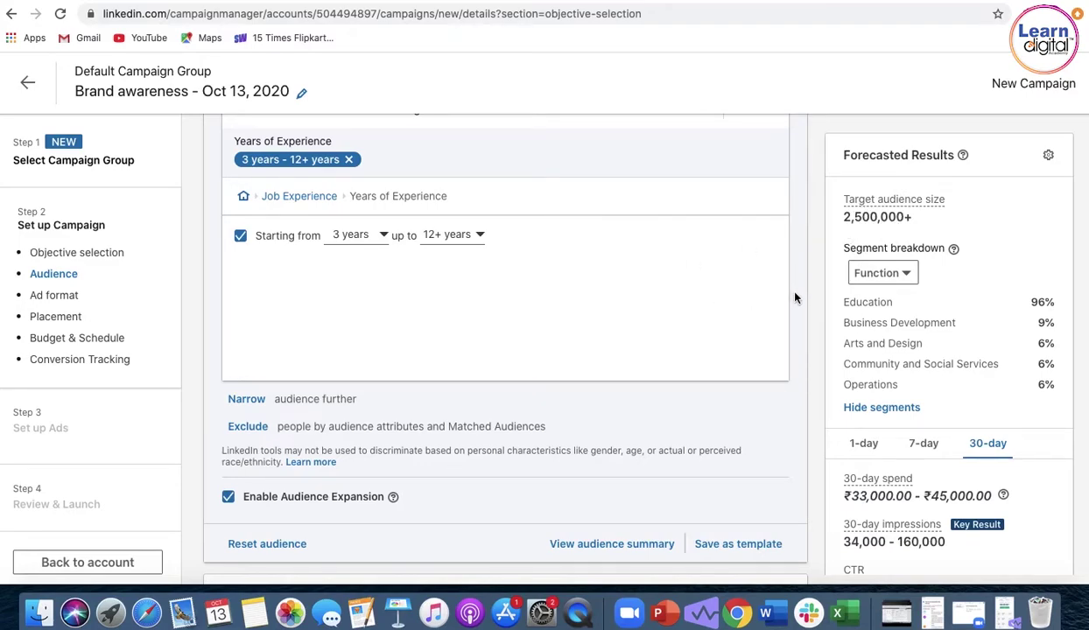
scroll(792, 296, "down", 5)
scroll(794, 298, "down", 2)
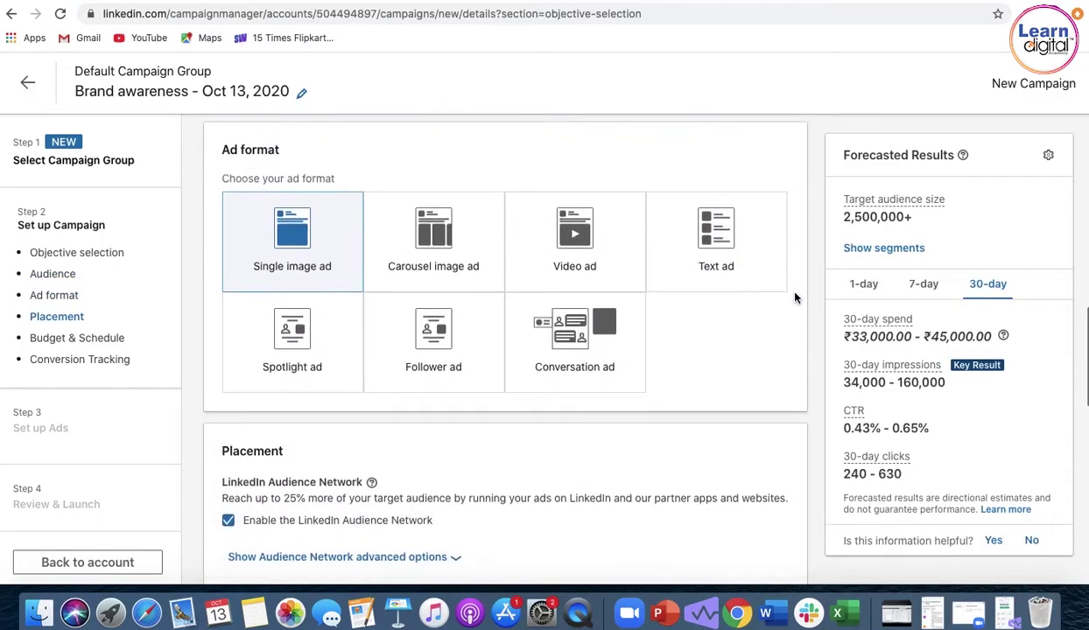